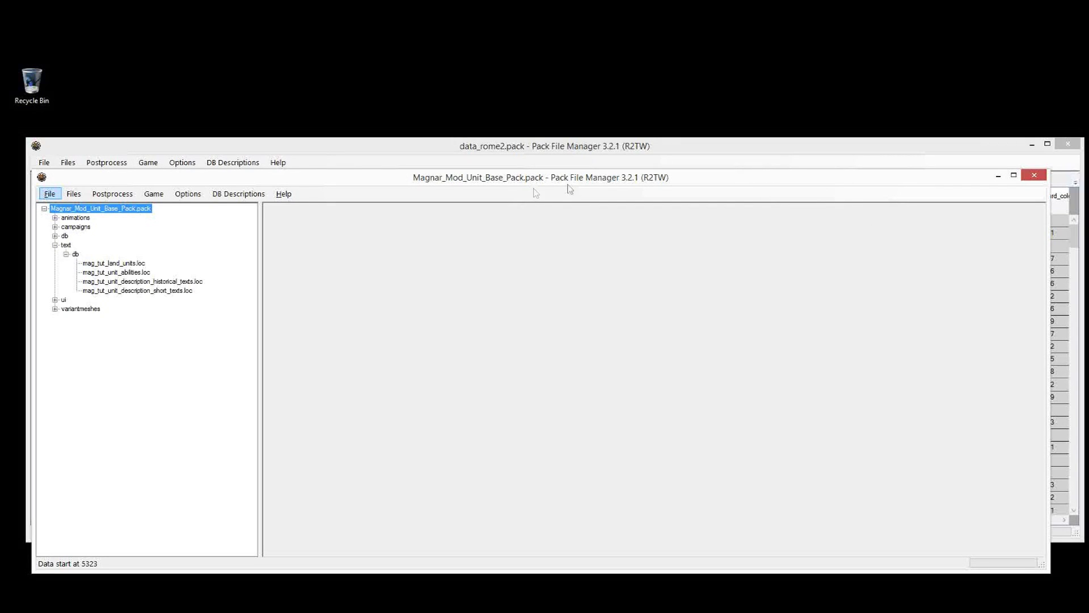
Examine the factions table in data_rome2.pack, from the key and screen name columns to the attack and defend descriptions.
{"action": "left_click", "coordinate": [591, 142]}
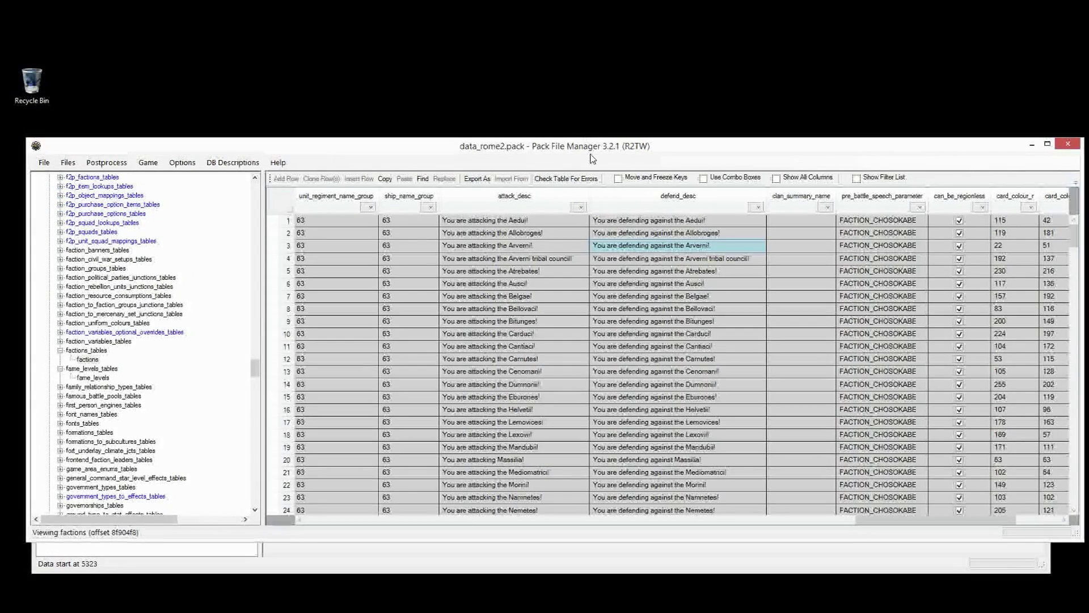
{"action": "left_click_drag", "start_coordinate": [941, 525], "coordinate": [356, 525]}
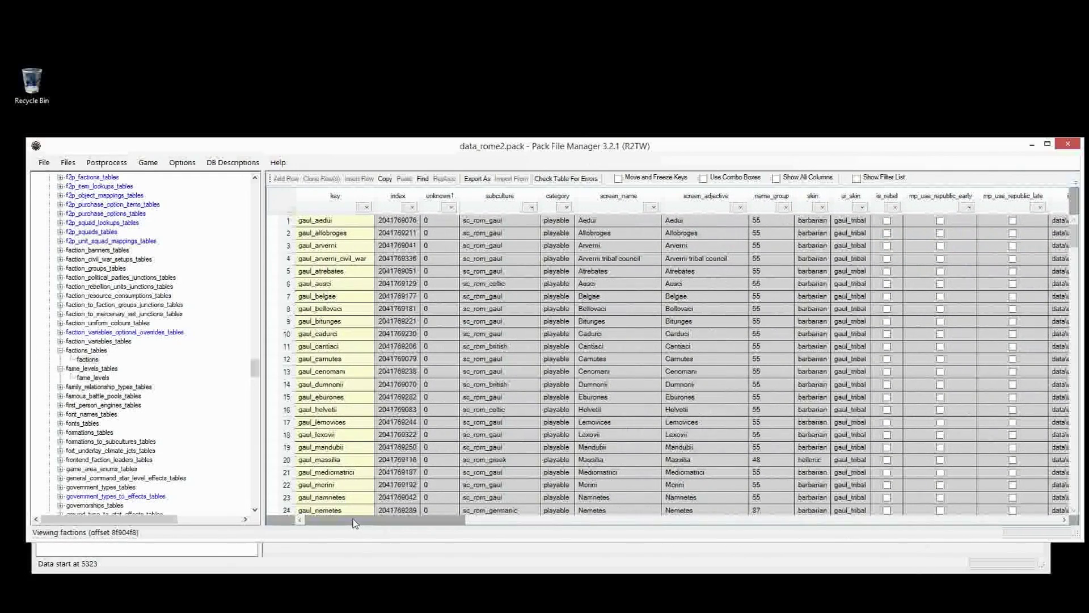
{"action": "left_click", "coordinate": [322, 222]}
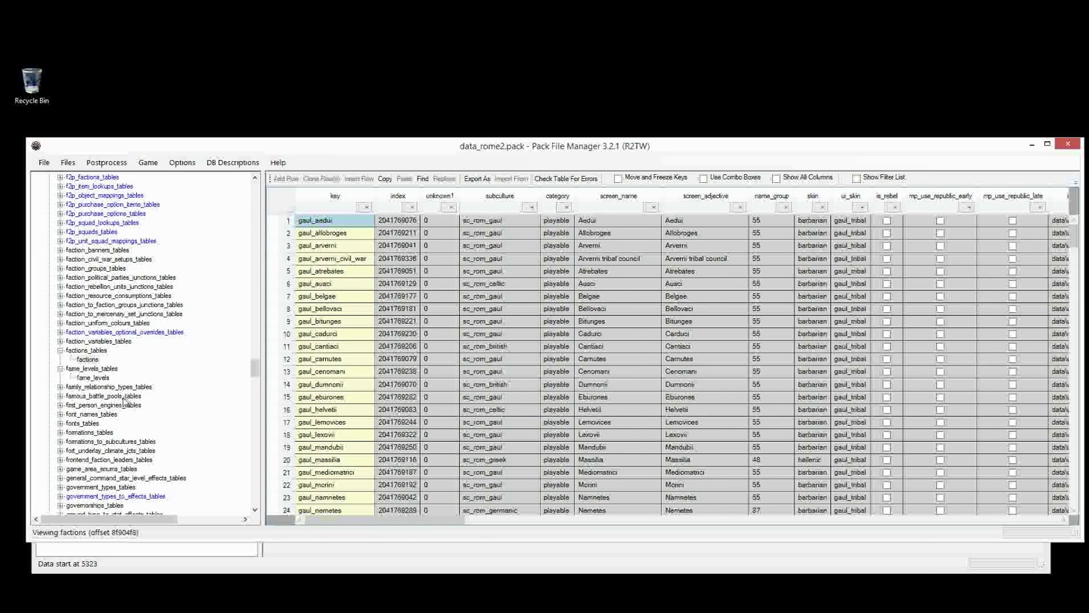
{"action": "left_click", "coordinate": [88, 359]}
{"action": "mouse_move", "coordinate": [254, 368]}
{"action": "left_mouse_down"}
{"action": "mouse_move", "coordinate": [254, 195]}
{"action": "mouse_move", "coordinate": [257, 392]}
{"action": "mouse_move", "coordinate": [258, 343]}
{"action": "mouse_move", "coordinate": [264, 370]}
{"action": "left_mouse_up"}
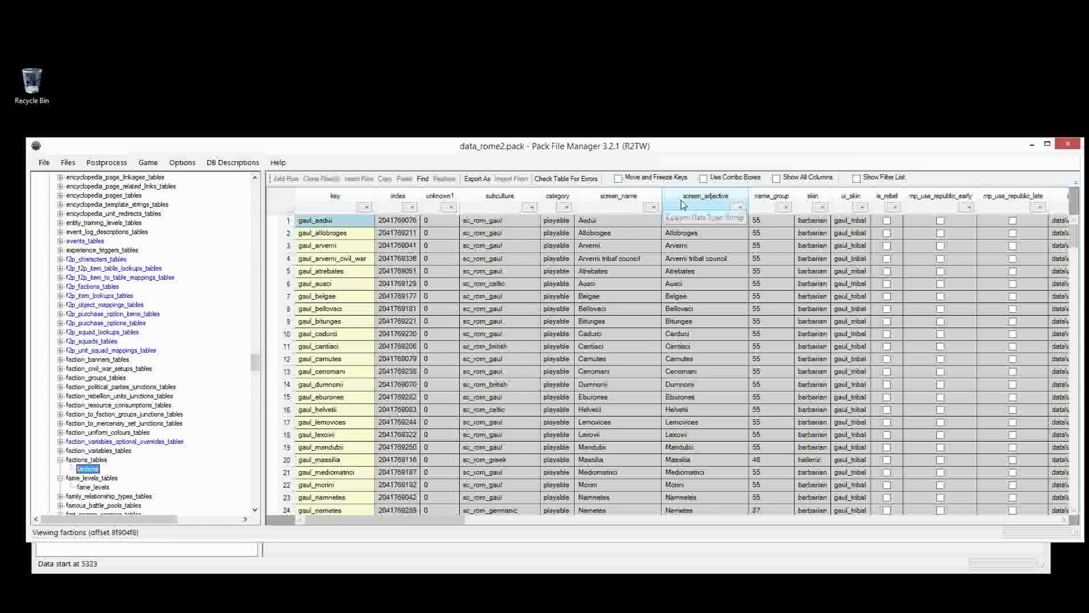
{"action": "left_click_drag", "start_coordinate": [487, 521], "coordinate": [565, 213]}
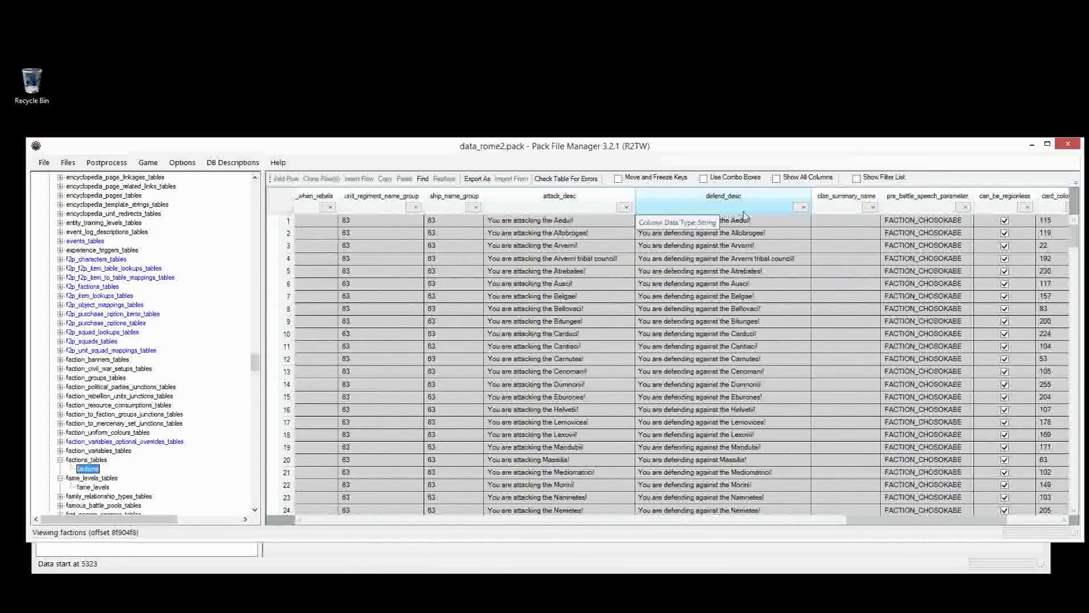
{"action": "left_click_drag", "start_coordinate": [926, 521], "coordinate": [420, 554]}
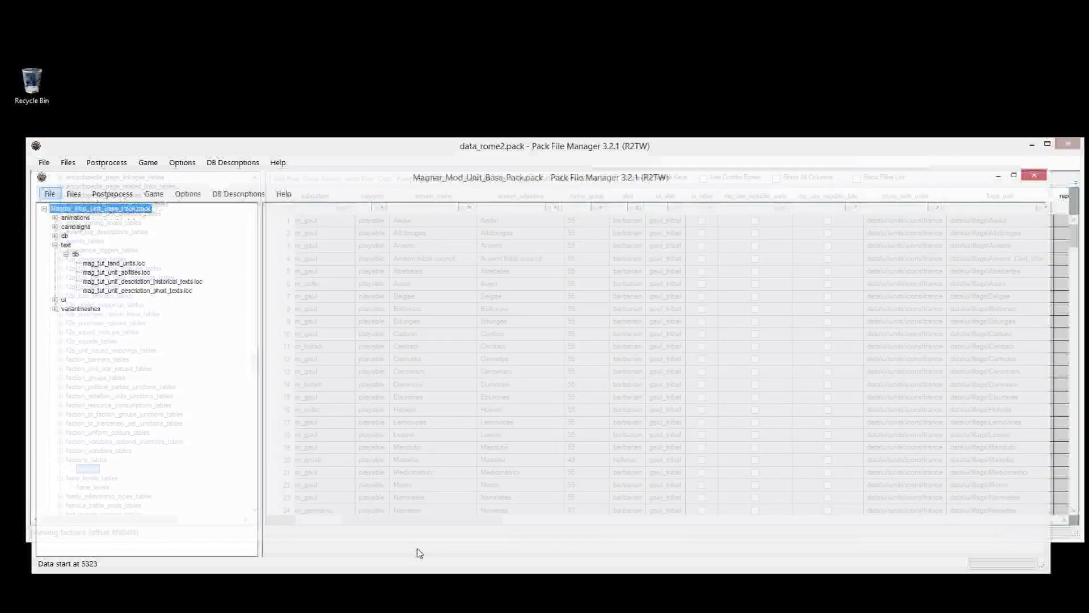
{"action": "left_click", "coordinate": [450, 142]}
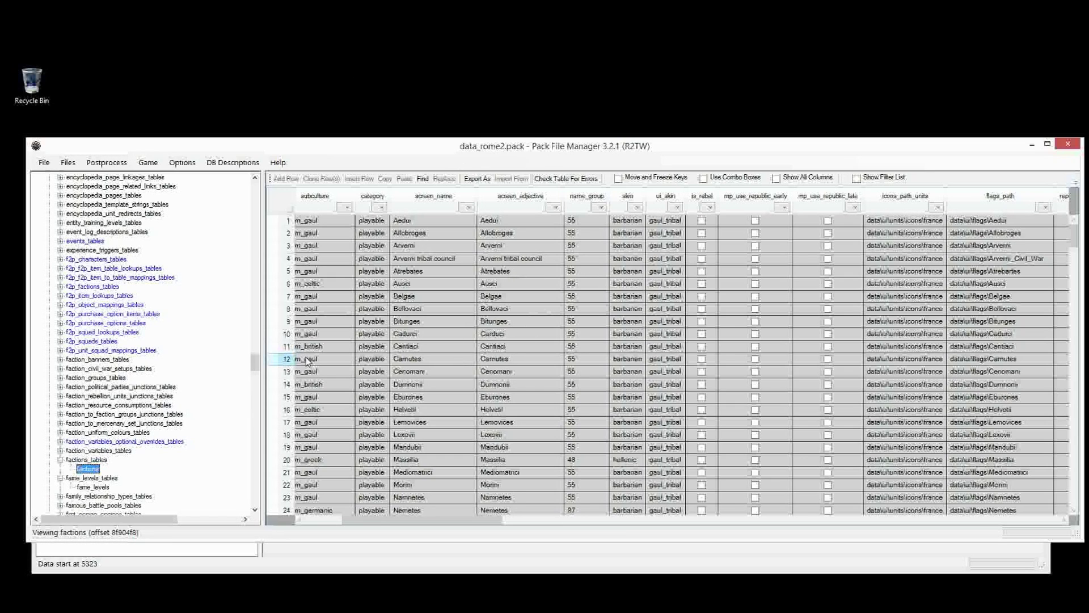
{"action": "left_click_drag", "start_coordinate": [381, 521], "coordinate": [369, 523]}
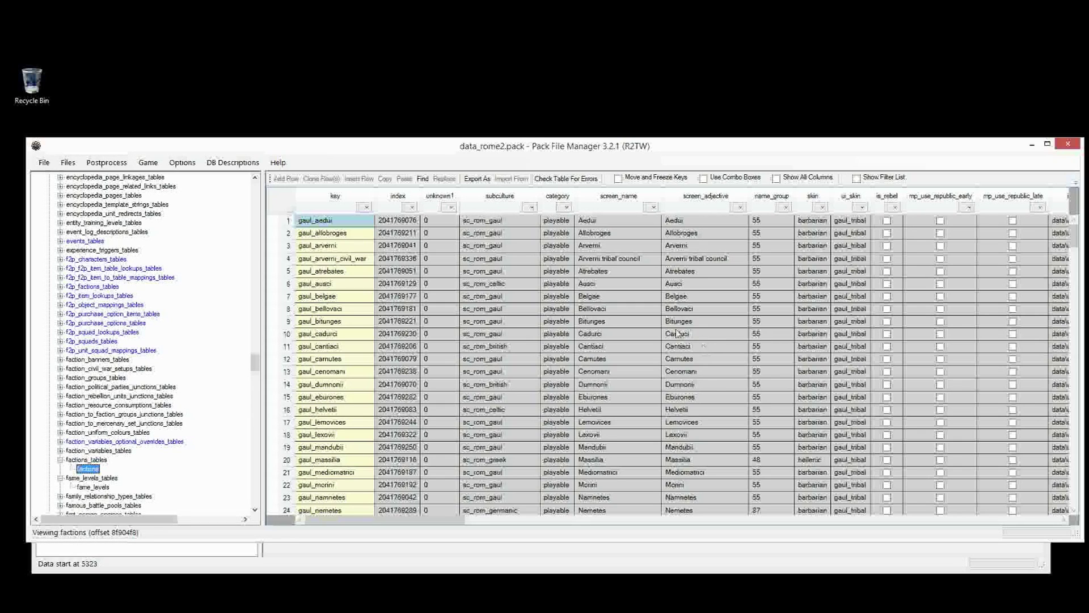
Switch to File Explorer and locate the local_en and local_en_rome2 packs in the Total War Rome II data folder.
{"action": "left_click", "coordinate": [258, 603]}
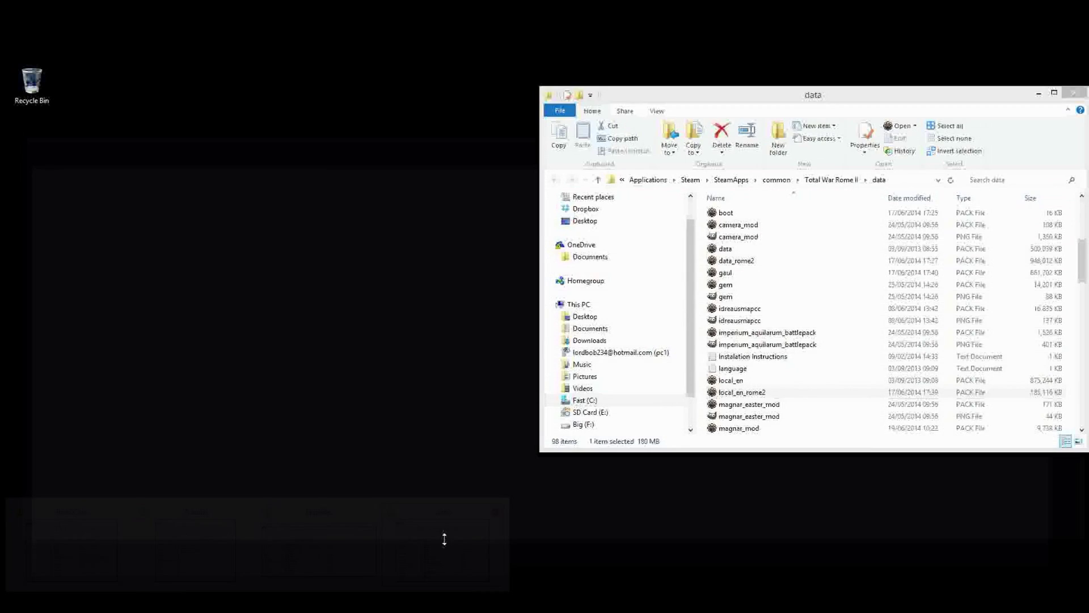
{"action": "left_click", "coordinate": [442, 540]}
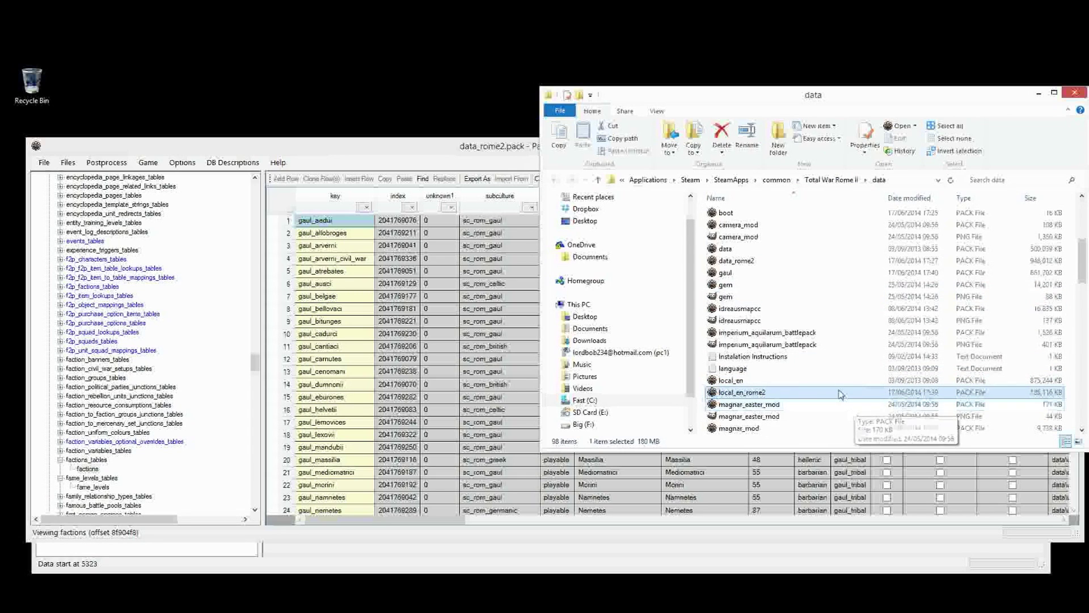
{"action": "left_click", "coordinate": [759, 384]}
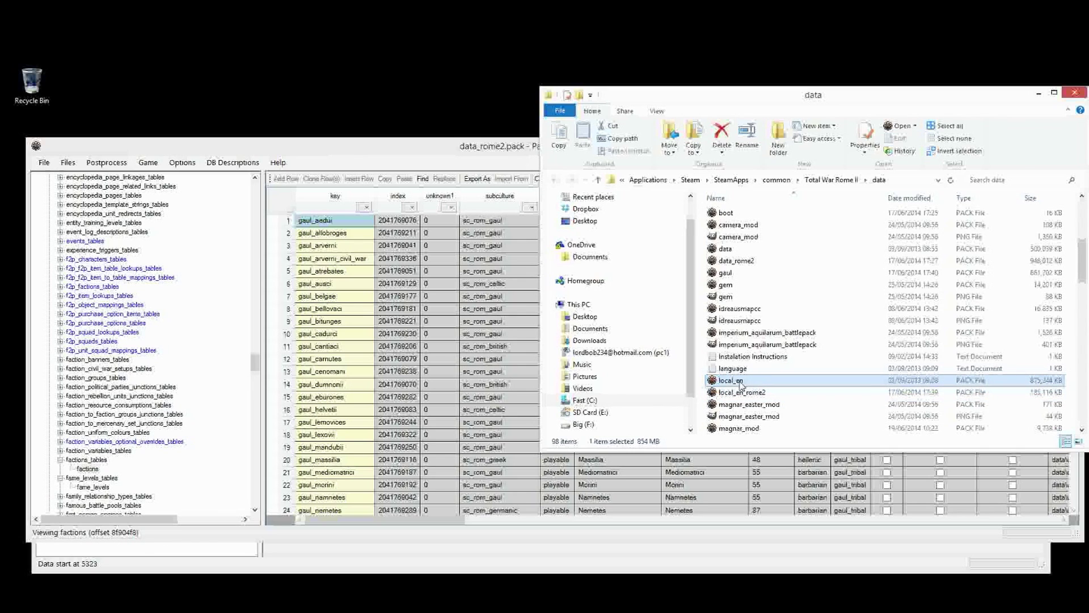
{"action": "mouse_move", "coordinate": [741, 385]}
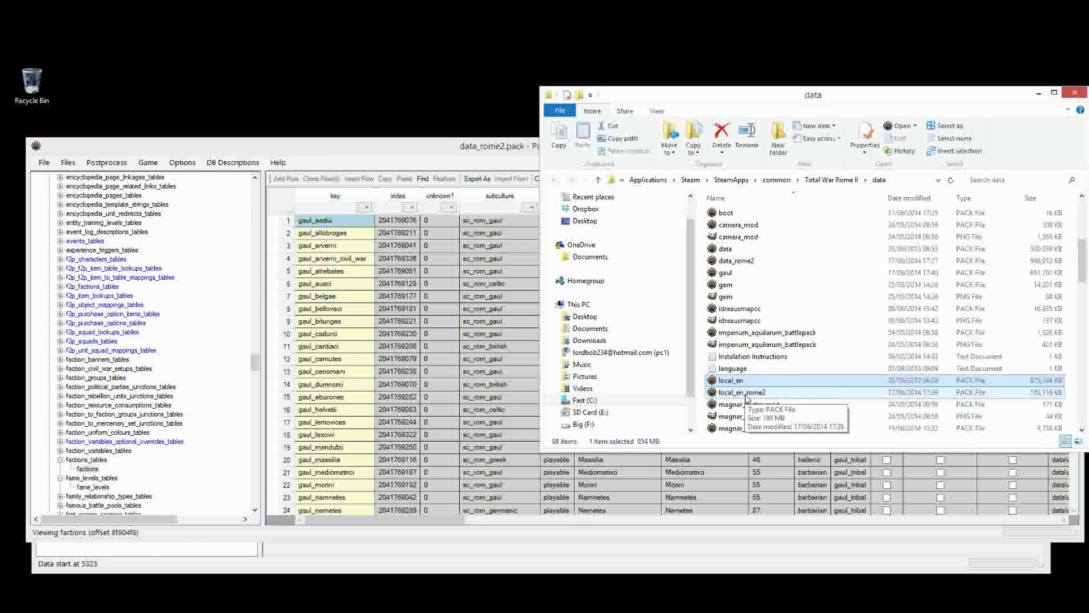
{"action": "left_click", "coordinate": [745, 397]}
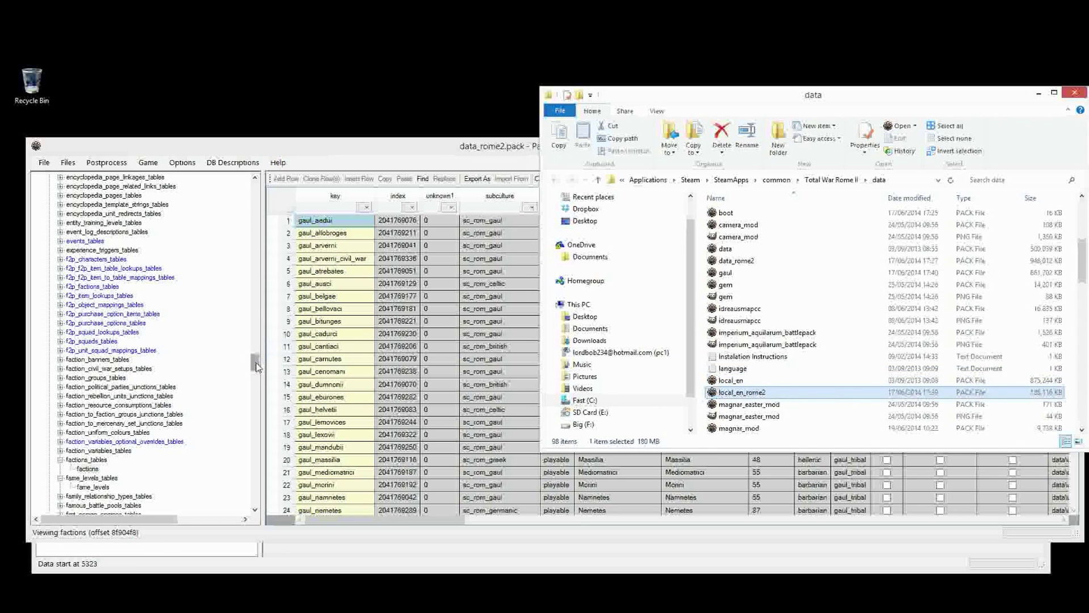
{"action": "left_click_drag", "start_coordinate": [256, 363], "coordinate": [256, 495]}
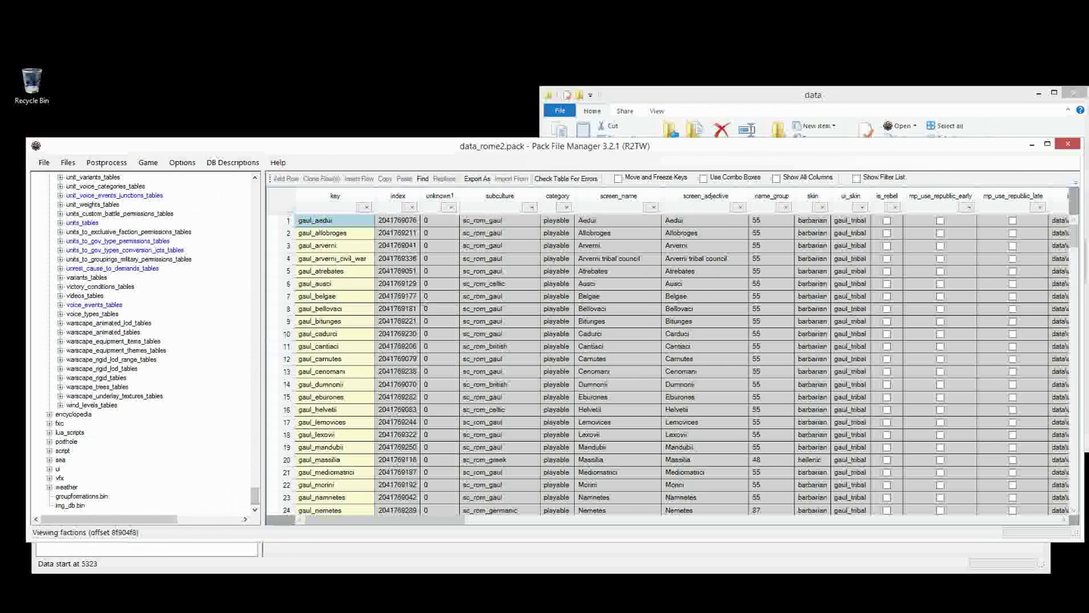
Choose local_en_rome2 as the source pack for adding files to the text/db folder of Magnar_Mod_Unit_Base_Pack.pack.
{"action": "left_click", "coordinate": [341, 553]}
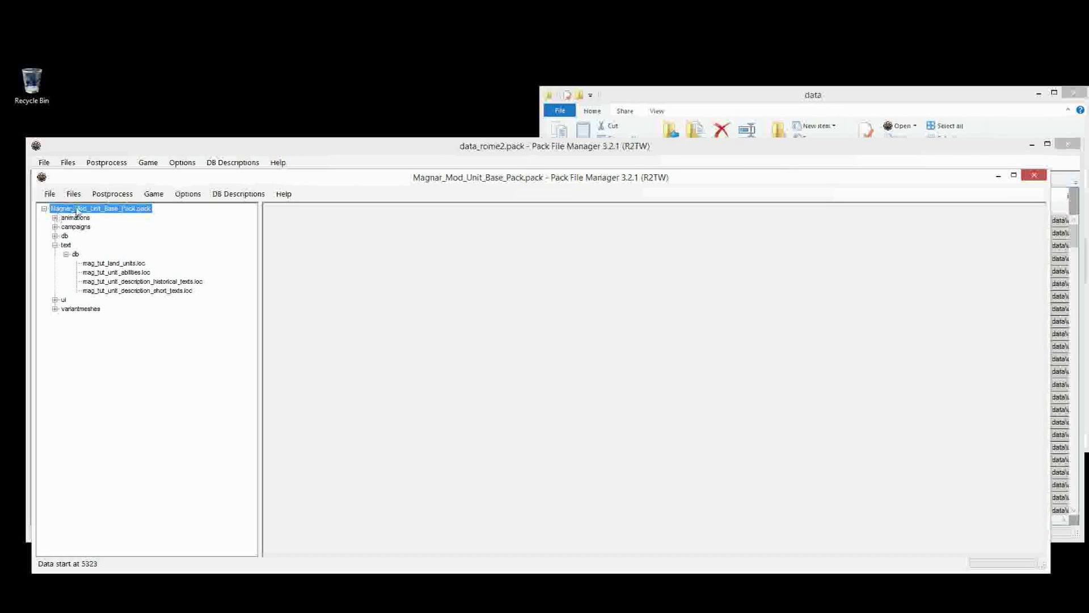
{"action": "right_click", "coordinate": [77, 255]}
{"action": "mouse_move", "coordinate": [88, 262]}
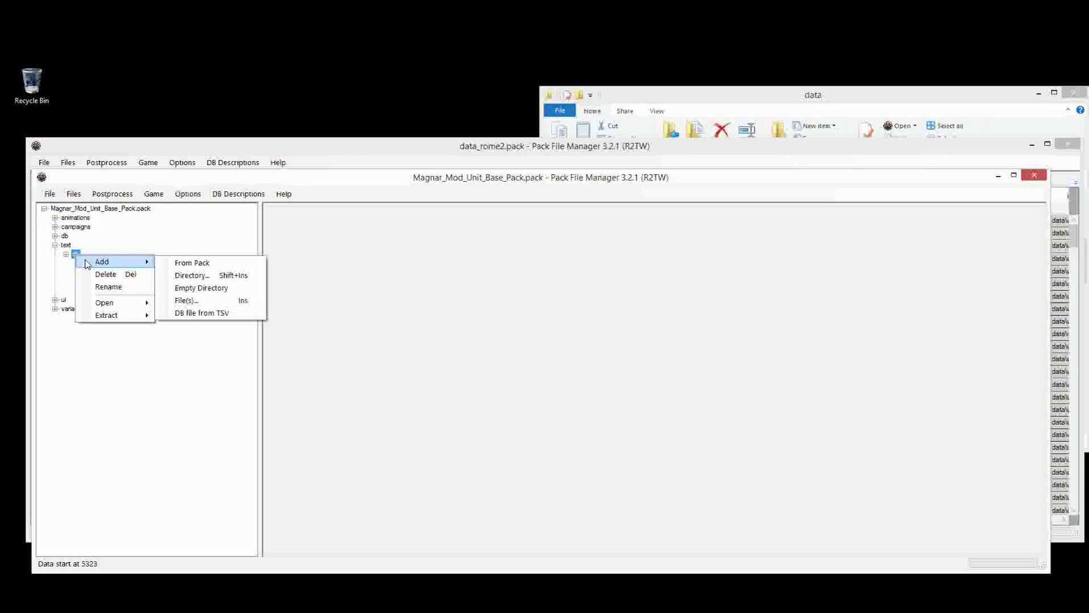
{"action": "left_click", "coordinate": [178, 269]}
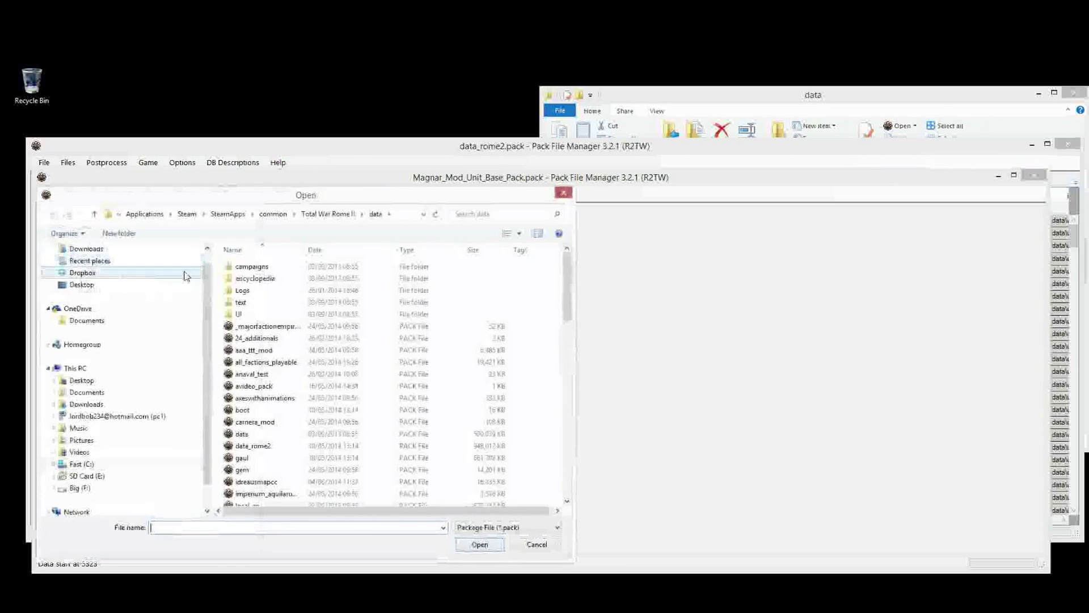
{"action": "left_click_drag", "start_coordinate": [566, 294], "coordinate": [566, 345]}
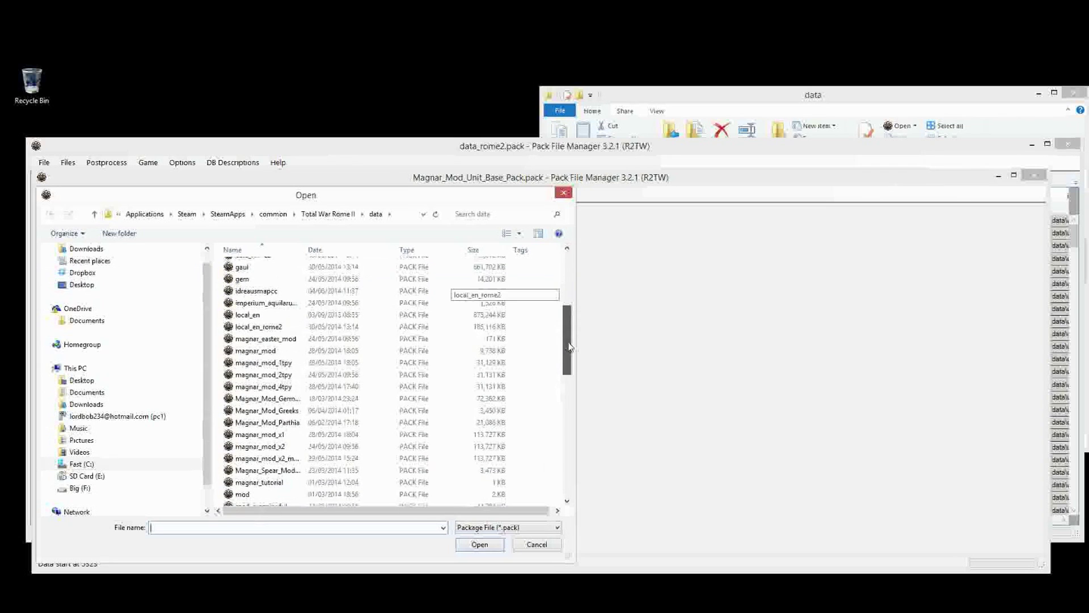
{"action": "left_click", "coordinate": [355, 339]}
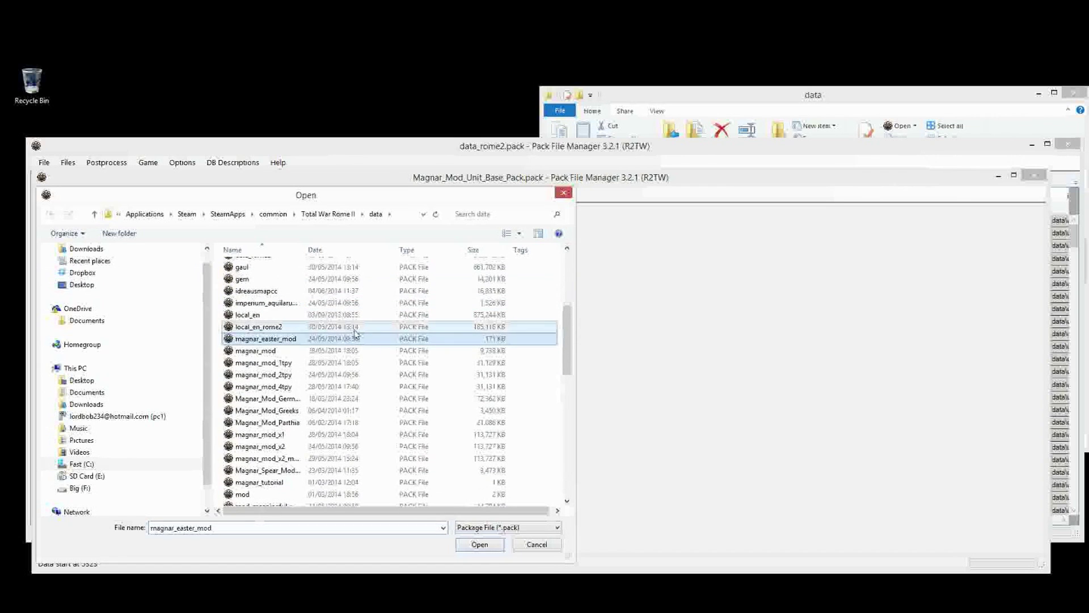
{"action": "left_click", "coordinate": [335, 327]}
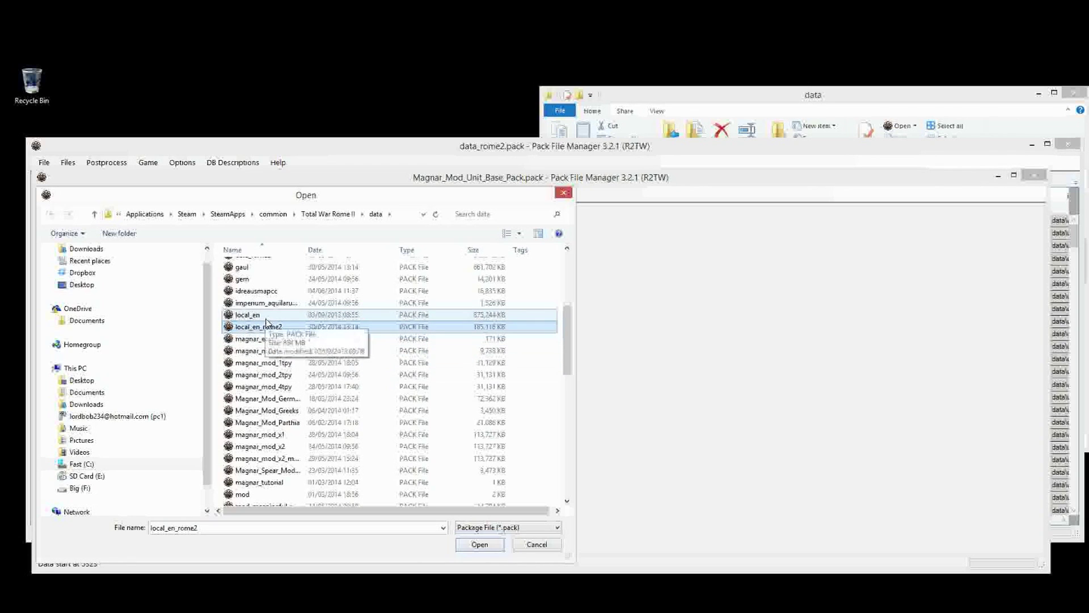
{"action": "left_click", "coordinate": [485, 551]}
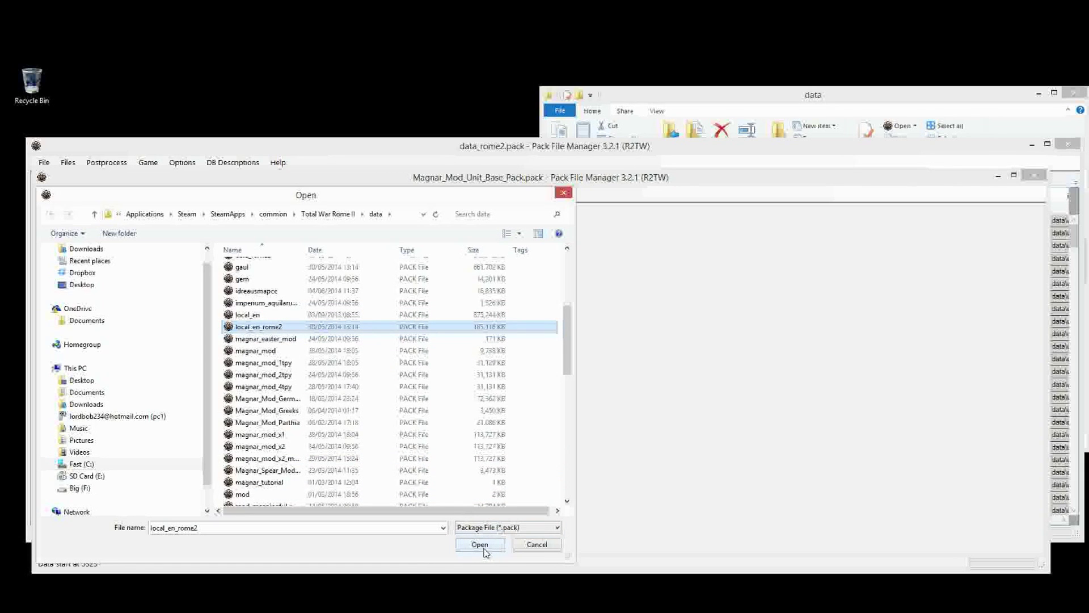
{"action": "left_click", "coordinate": [486, 552]}
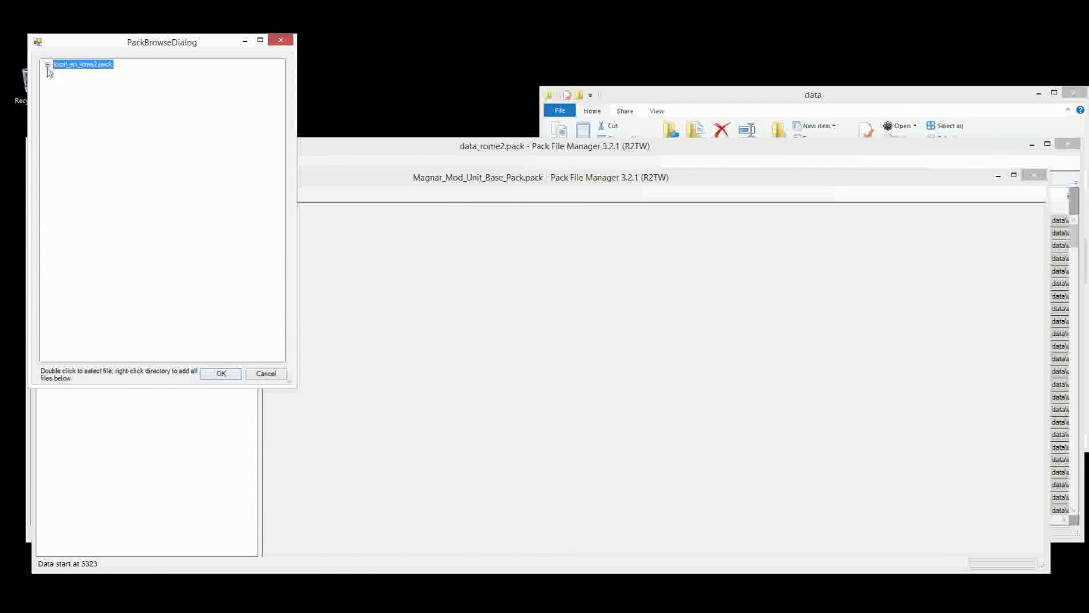
Add factions.loc from the source pack's text/db folder to the mod pack.
{"action": "left_click", "coordinate": [47, 65]}
{"action": "left_click", "coordinate": [58, 91]}
{"action": "left_click", "coordinate": [69, 110]}
{"action": "left_click_drag", "start_coordinate": [279, 97], "coordinate": [276, 206]}
{"action": "left_click", "coordinate": [109, 183]}
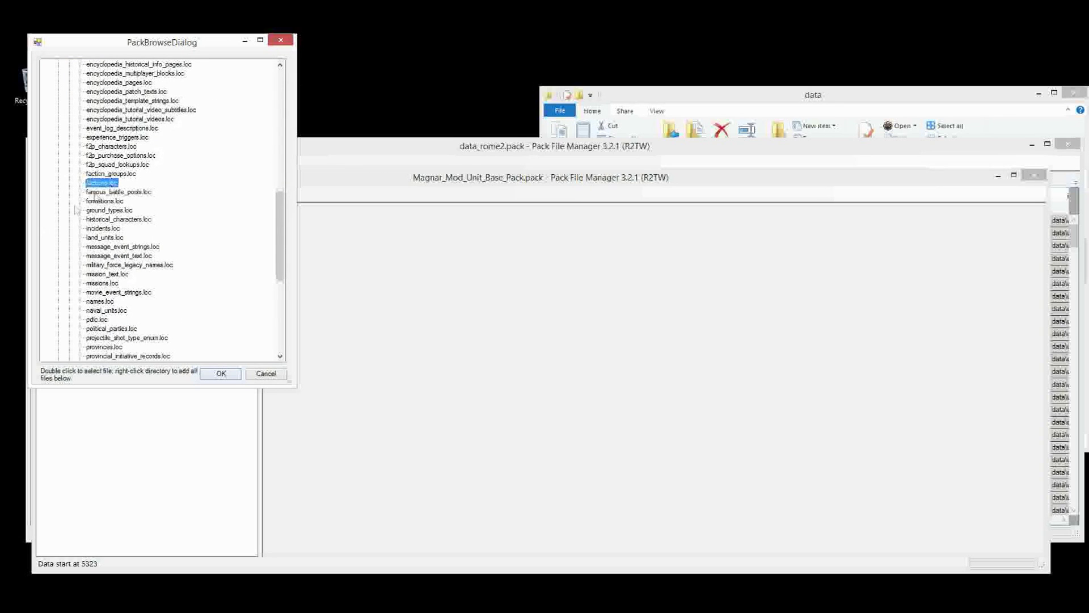
{"action": "double_click", "coordinate": [97, 184]}
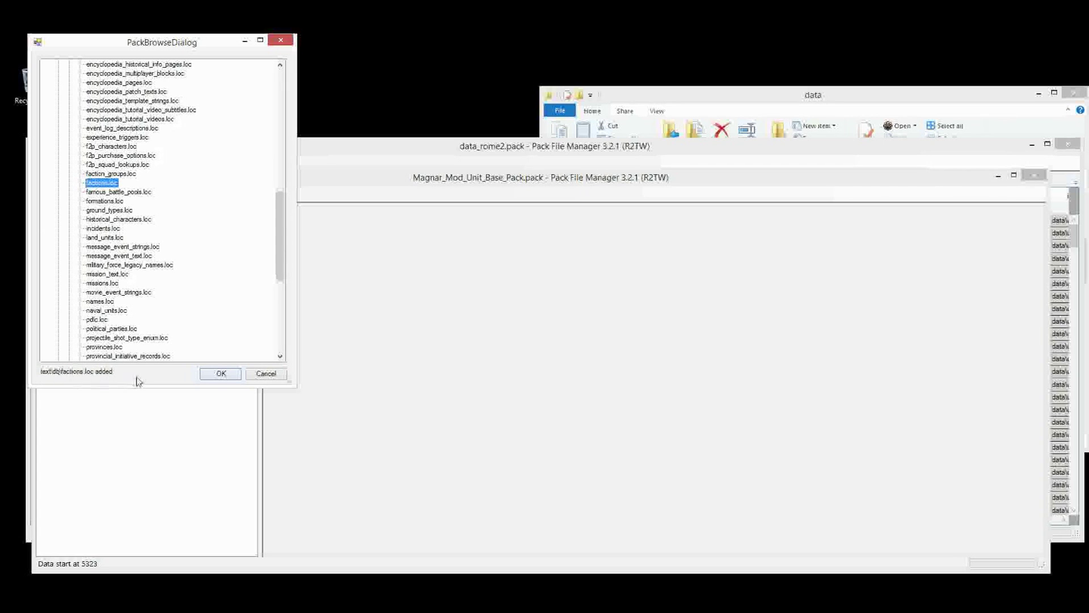
{"action": "left_click", "coordinate": [209, 376]}
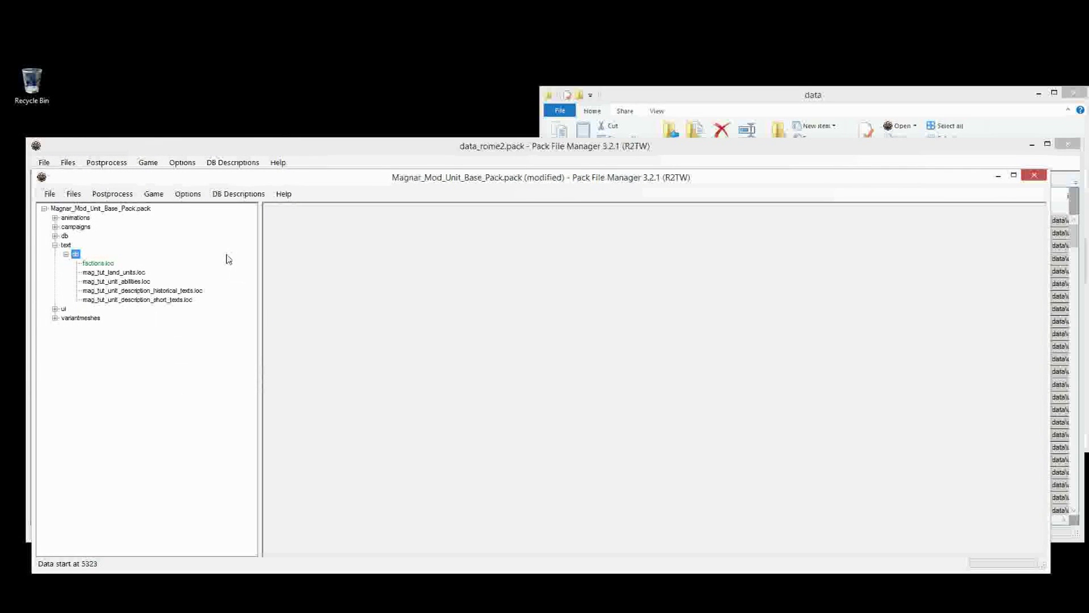
Rename factions.loc in the mod pack's text/db folder to mag_tut_factions.loc.
{"action": "left_click", "coordinate": [97, 263]}
{"action": "right_click", "coordinate": [107, 263]}
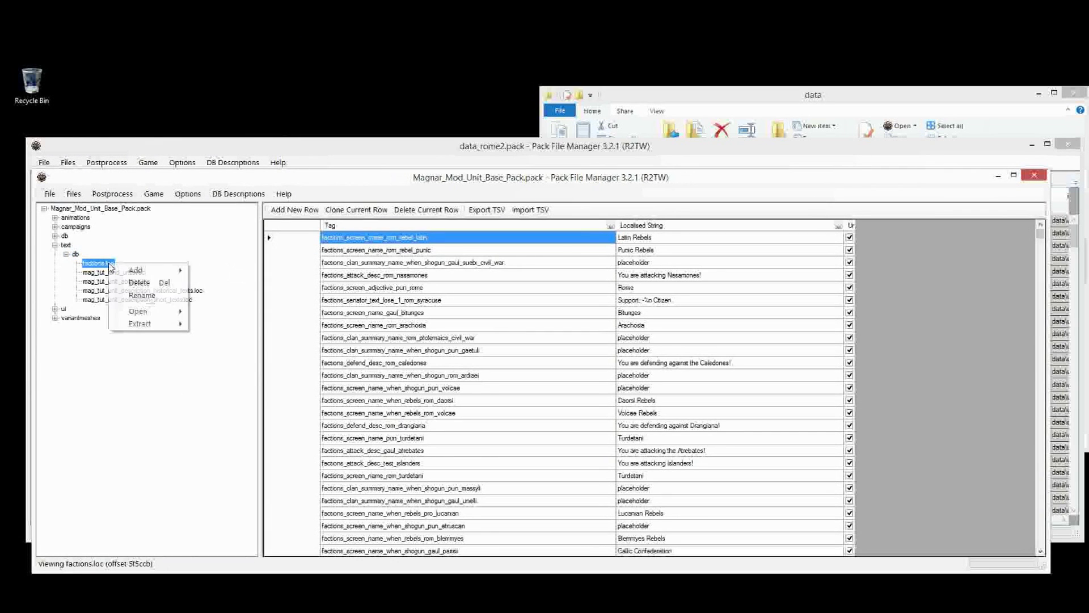
{"action": "left_click", "coordinate": [67, 299]}
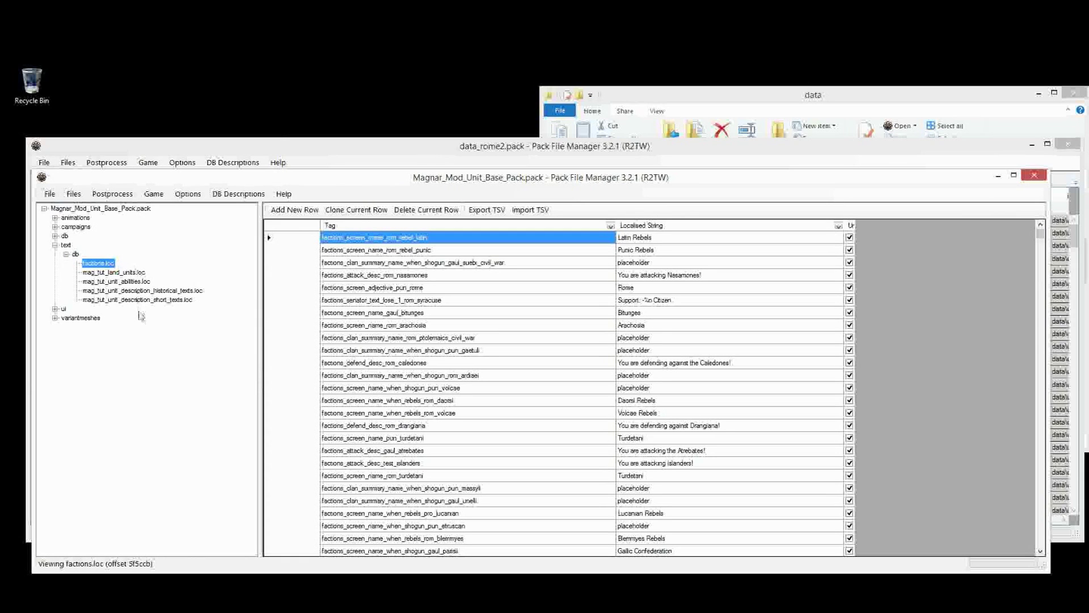
{"action": "right_click", "coordinate": [104, 263]}
{"action": "left_click", "coordinate": [130, 295]}
{"action": "key", "text": "End"}
{"action": "type", "text": "mag_"}
{"action": "type", "text": "tut_"}
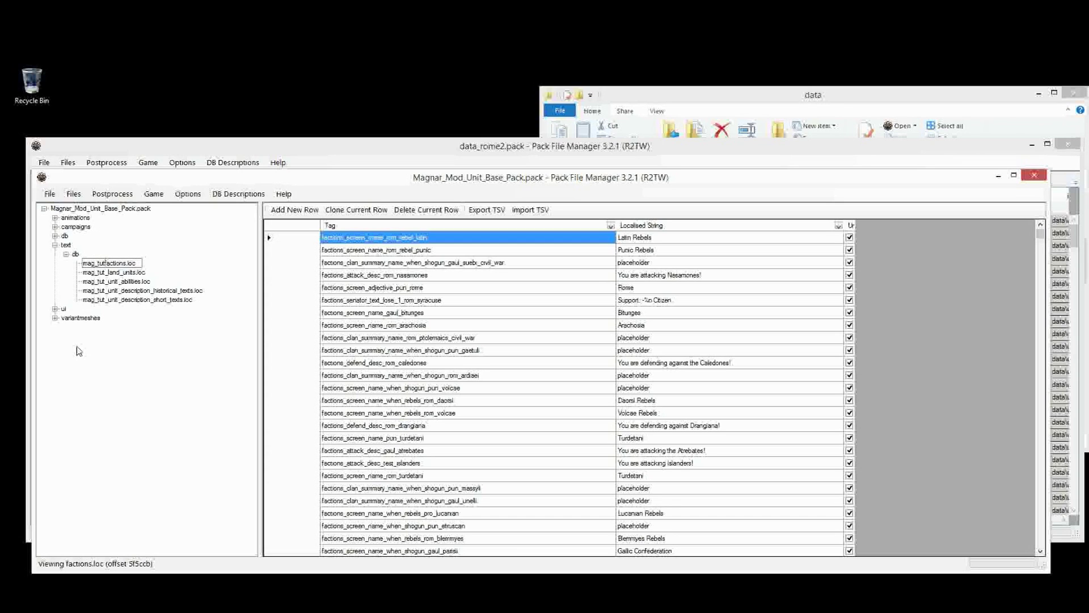
{"action": "key", "text": "Return"}
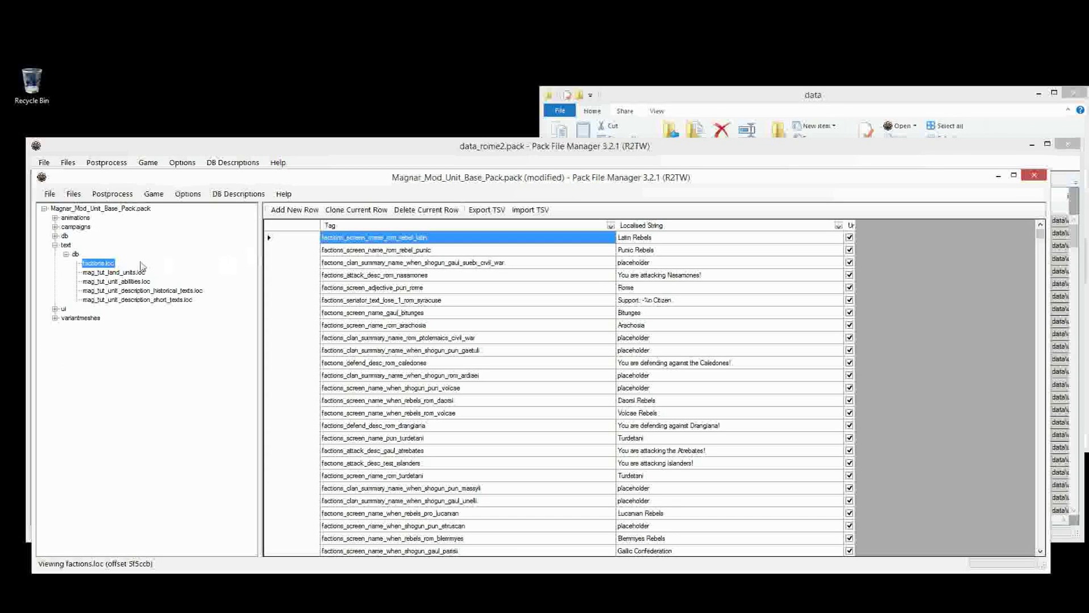
Save the mod pack and open mag_tut_factions.loc.
{"action": "left_click", "coordinate": [130, 290]}
{"action": "key", "text": "ctrl+s"}
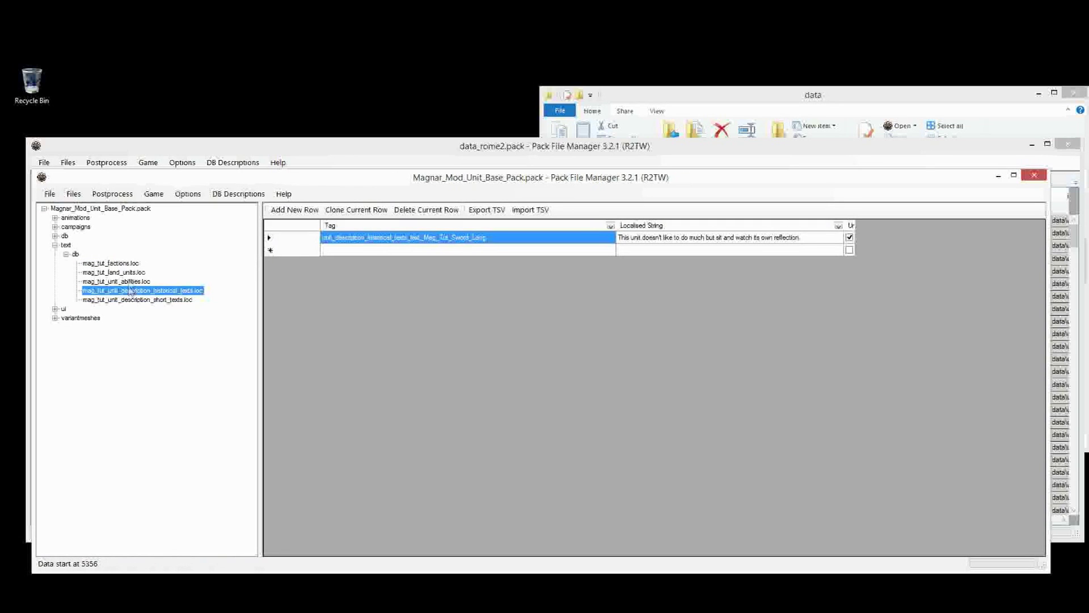
{"action": "left_click", "coordinate": [132, 273]}
{"action": "left_click", "coordinate": [135, 263]}
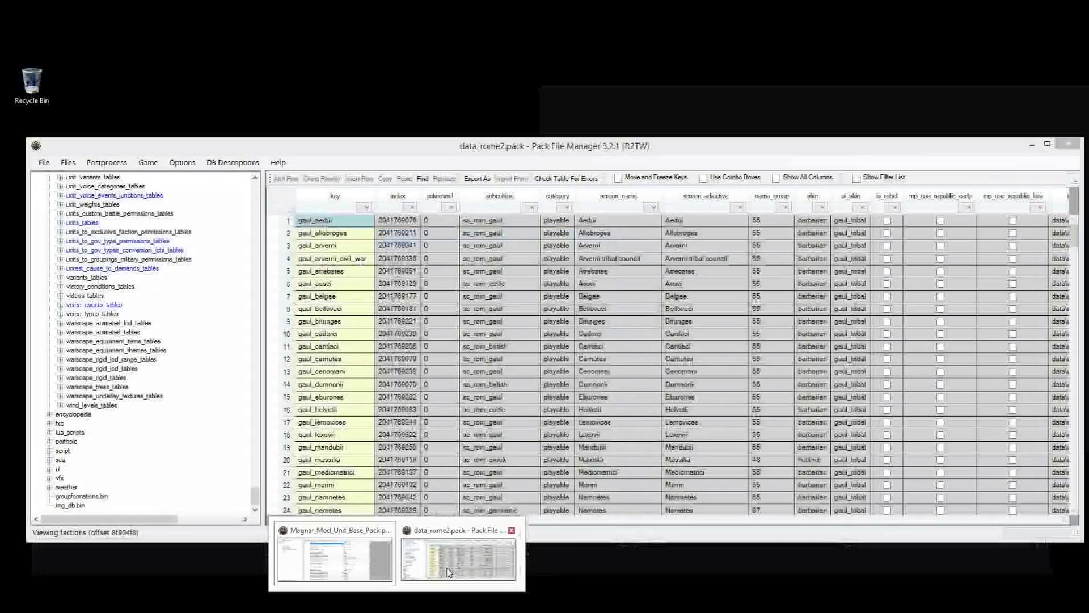
Move the data_rome2.pack window aside, then sort mag_tut_factions.loc by Tag and select the factions_attack_desc_gaul_arverni row.
{"action": "left_click", "coordinate": [462, 559]}
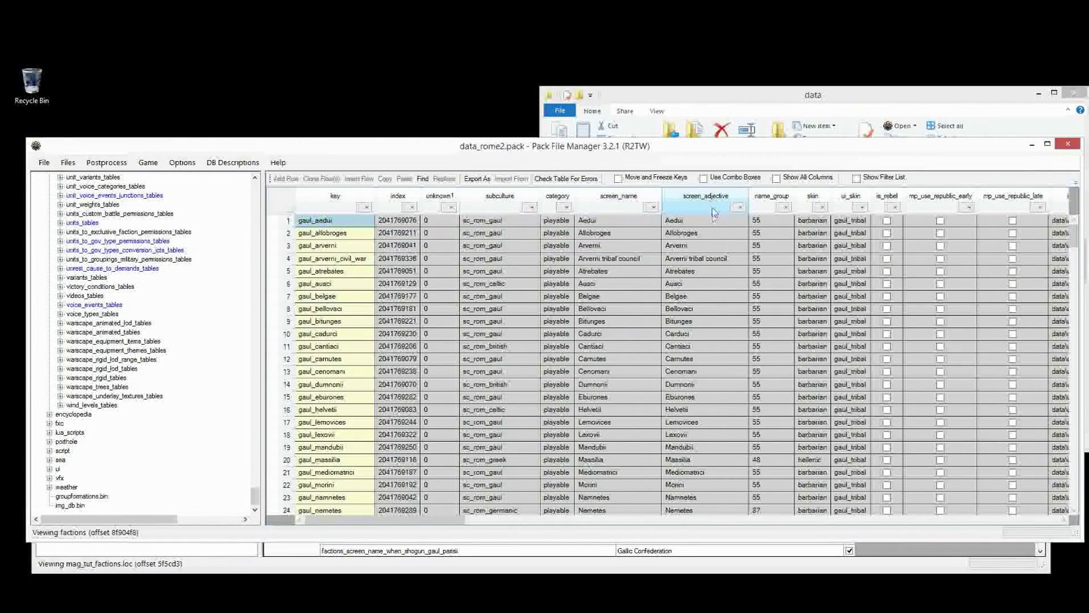
{"action": "left_click_drag", "start_coordinate": [29, 189], "coordinate": [625, 189]}
{"action": "left_click", "coordinate": [411, 226]}
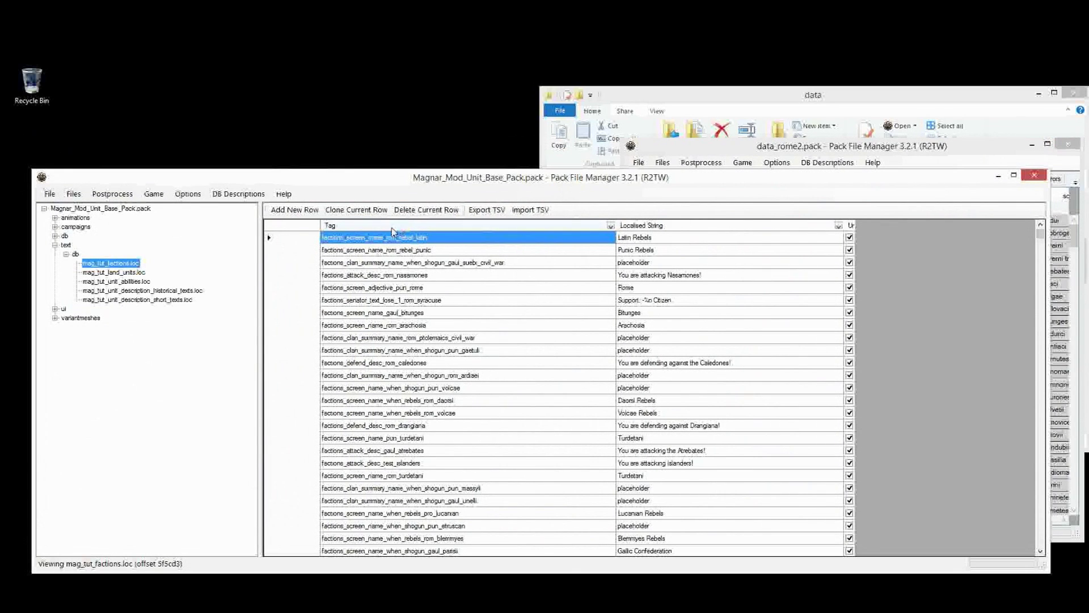
{"action": "left_click", "coordinate": [384, 289]}
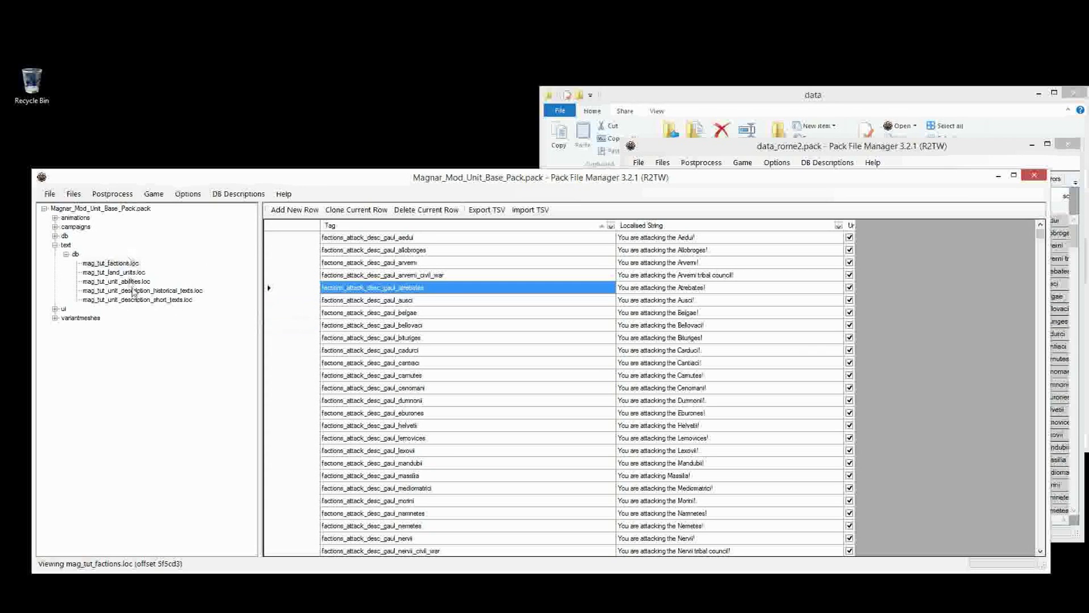
{"action": "left_click", "coordinate": [428, 264]}
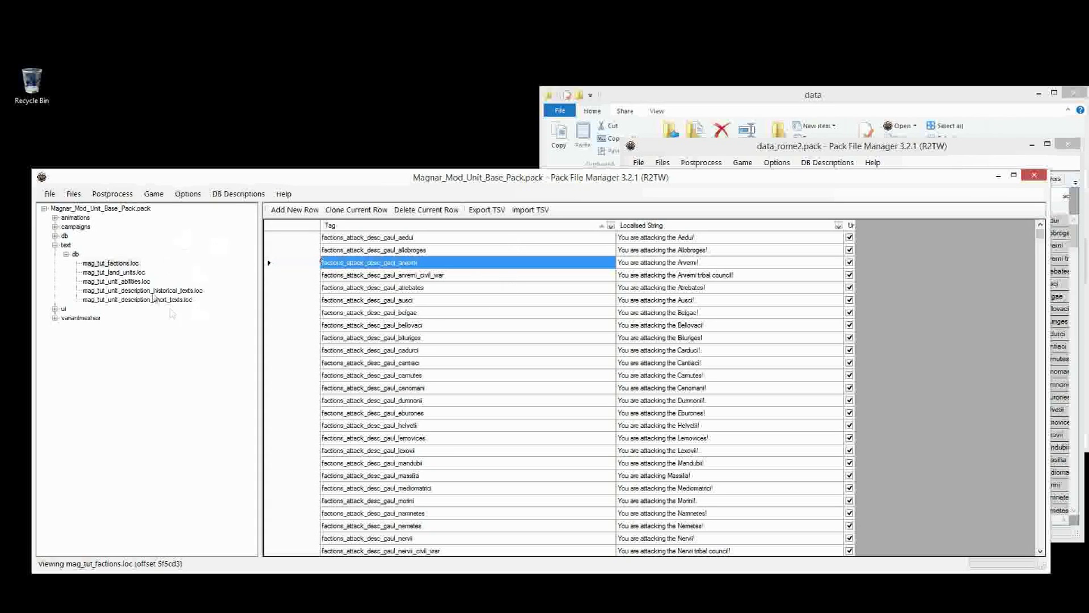
View mag_tut_land_units.loc for comparison, reopen mag_tut_factions.loc and sort it by Tag in descending order.
{"action": "left_click", "coordinate": [130, 274]}
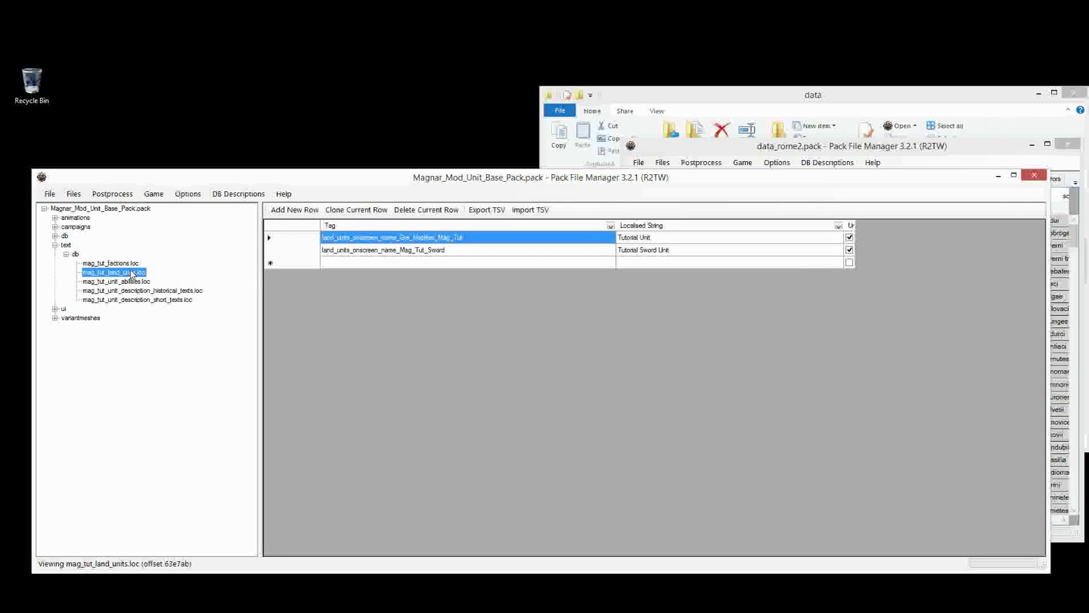
{"action": "left_click", "coordinate": [132, 264]}
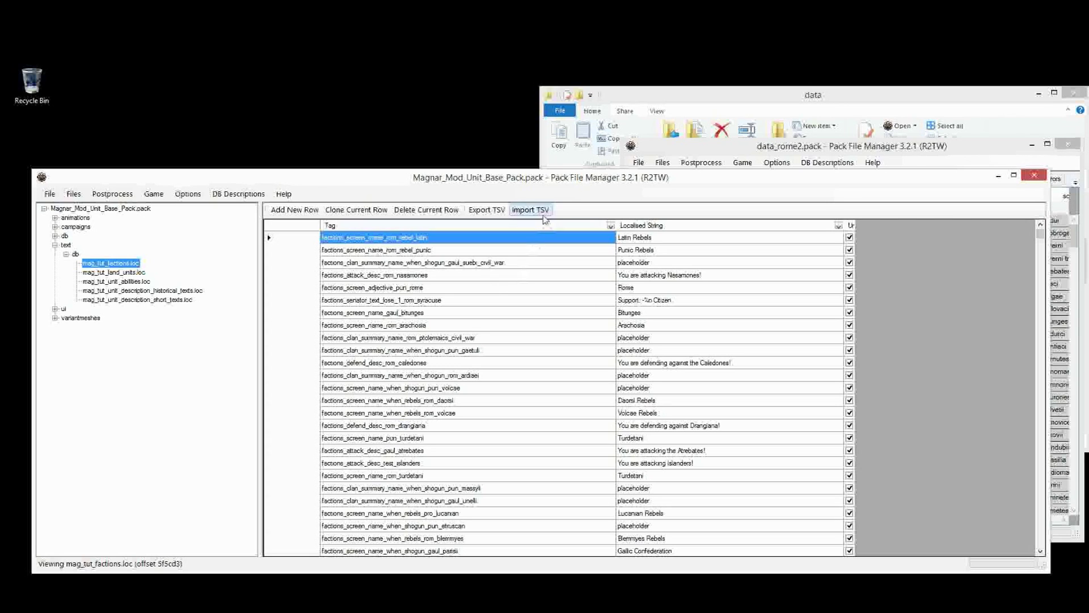
{"action": "left_click", "coordinate": [747, 304]}
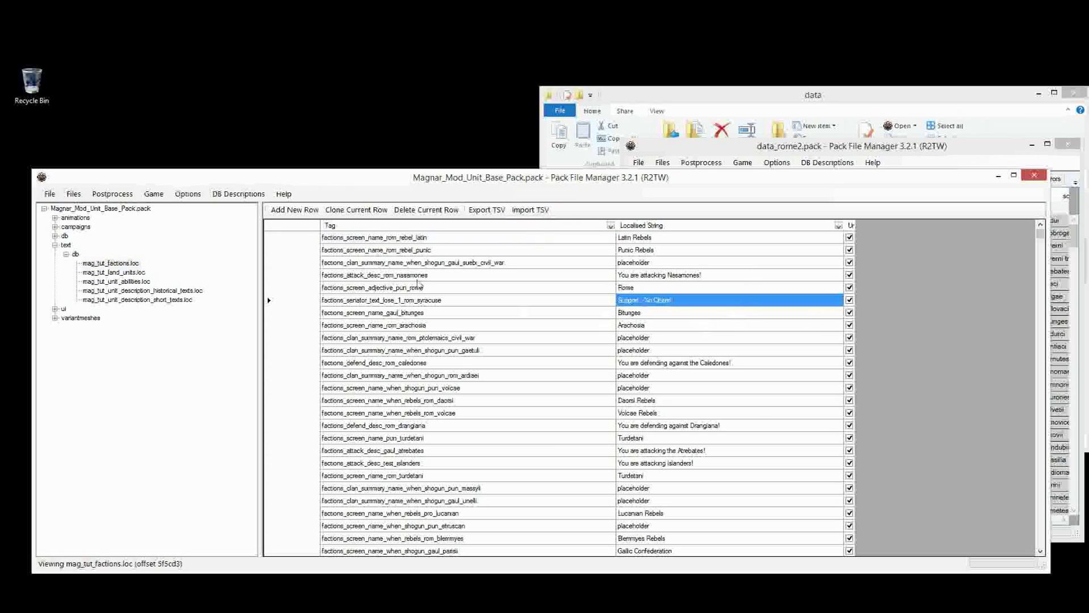
{"action": "left_click", "coordinate": [377, 226]}
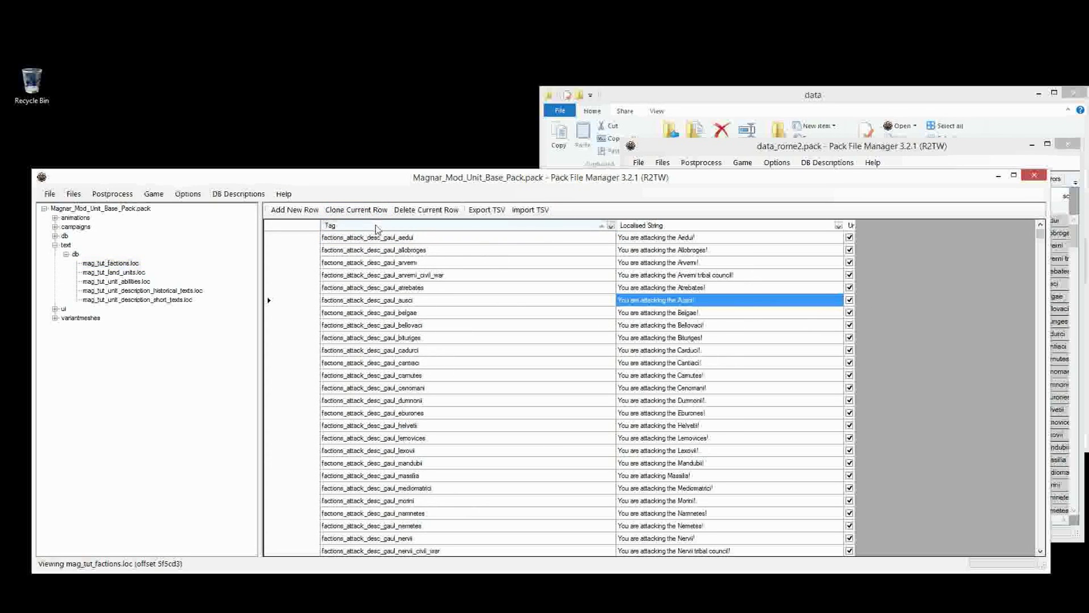
{"action": "left_click", "coordinate": [377, 227]}
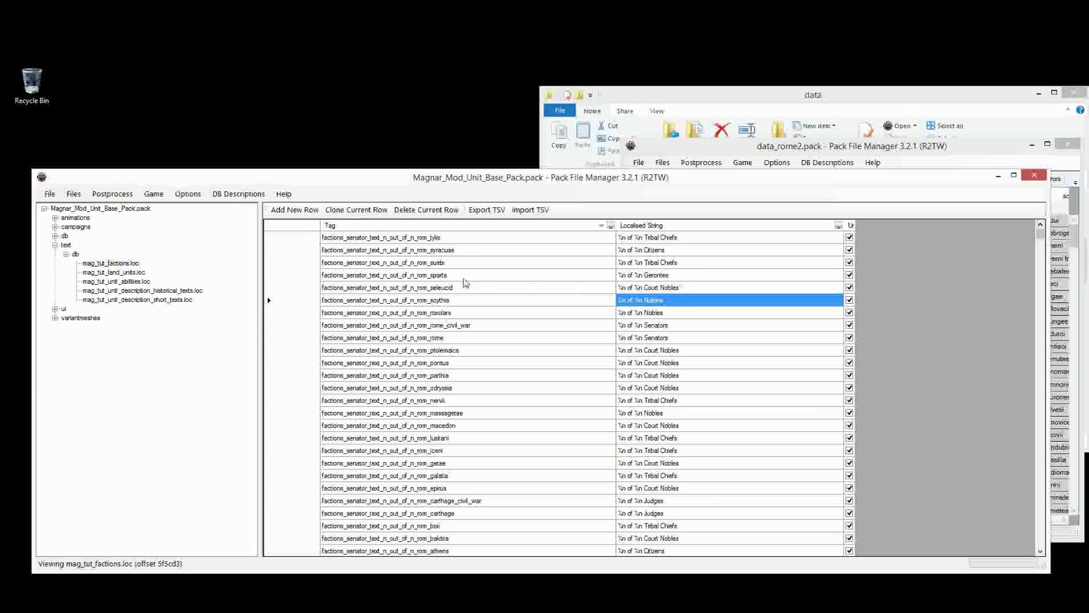
Examine the factions_senator_text_n_out_of_n rows and their localised strings for factions such as Sparta, Rome, Scythia and Syracuse.
{"action": "left_click", "coordinate": [404, 277]}
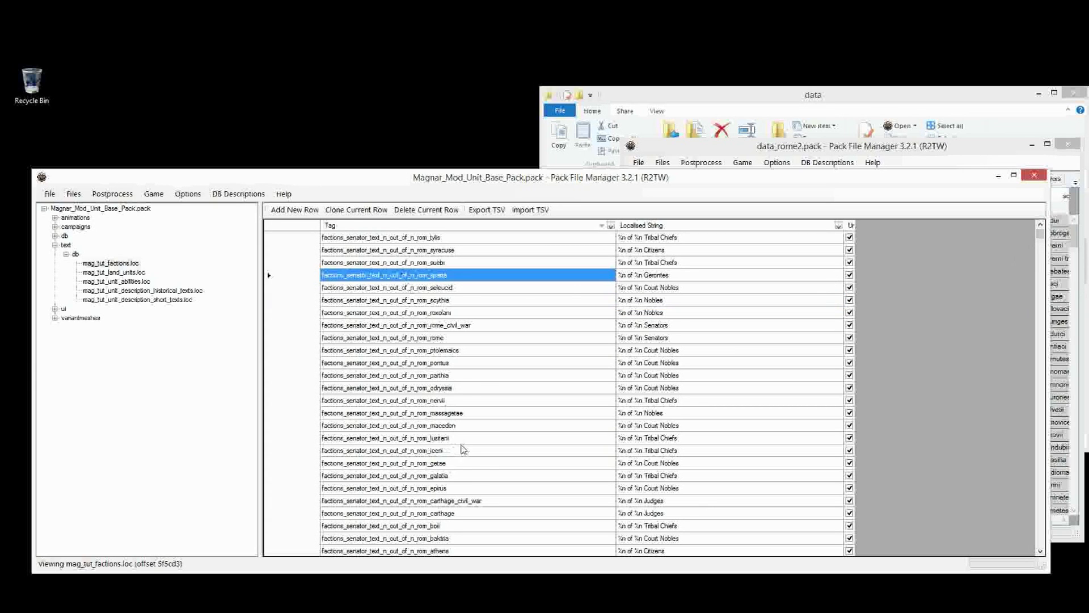
{"action": "scroll", "coordinate": [465, 445], "scroll_direction": "down", "scroll_amount": 3}
{"action": "scroll", "coordinate": [465, 441], "scroll_direction": "up", "scroll_amount": 3}
{"action": "left_click_drag", "start_coordinate": [678, 337], "coordinate": [673, 389]}
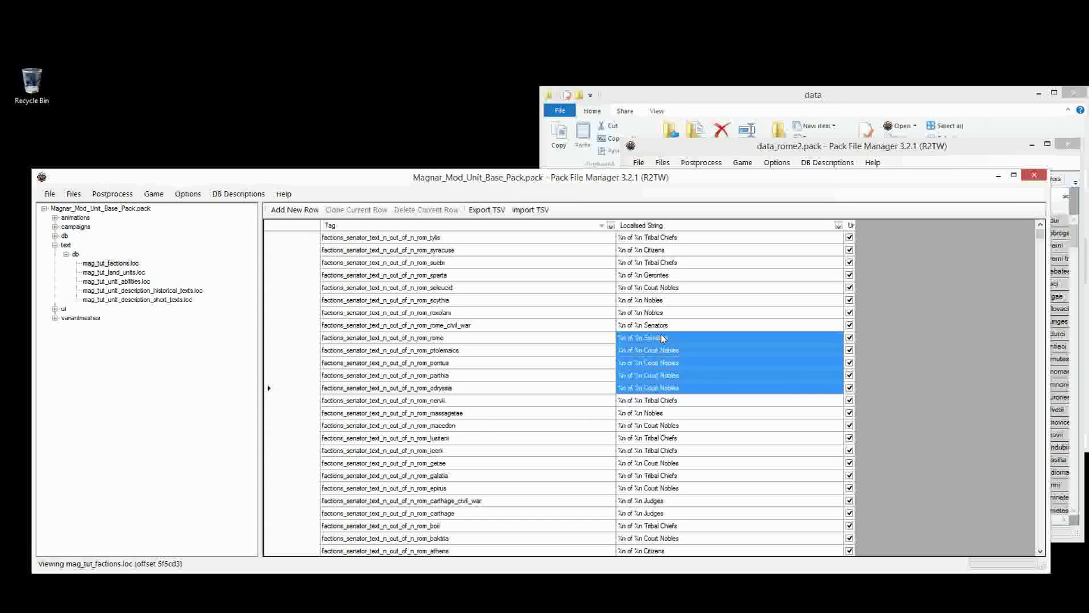
{"action": "left_click", "coordinate": [664, 301]}
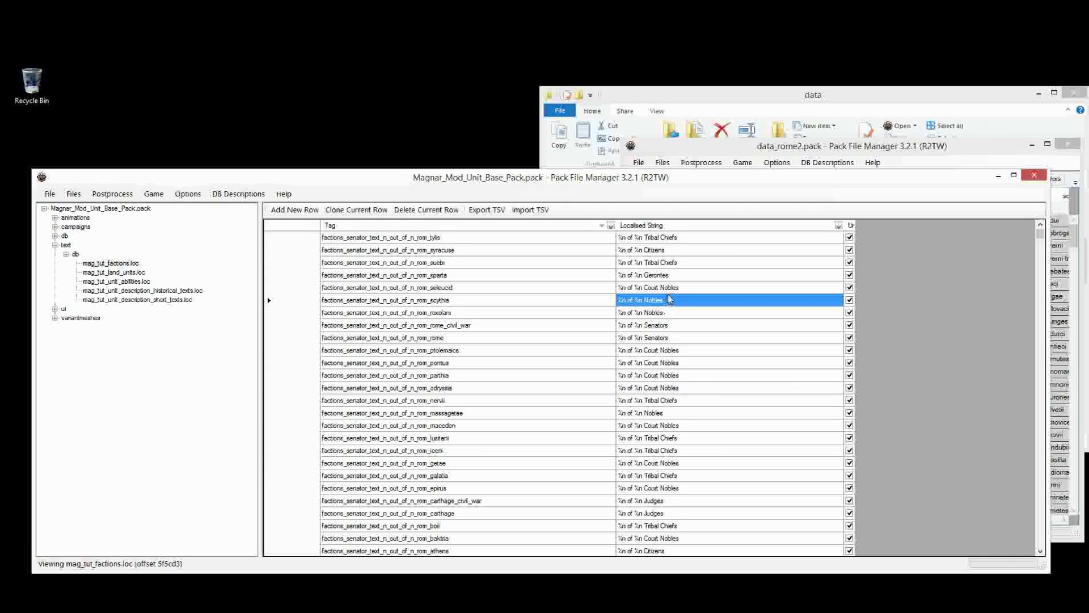
{"action": "left_click", "coordinate": [670, 287]}
{"action": "left_click", "coordinate": [661, 276]}
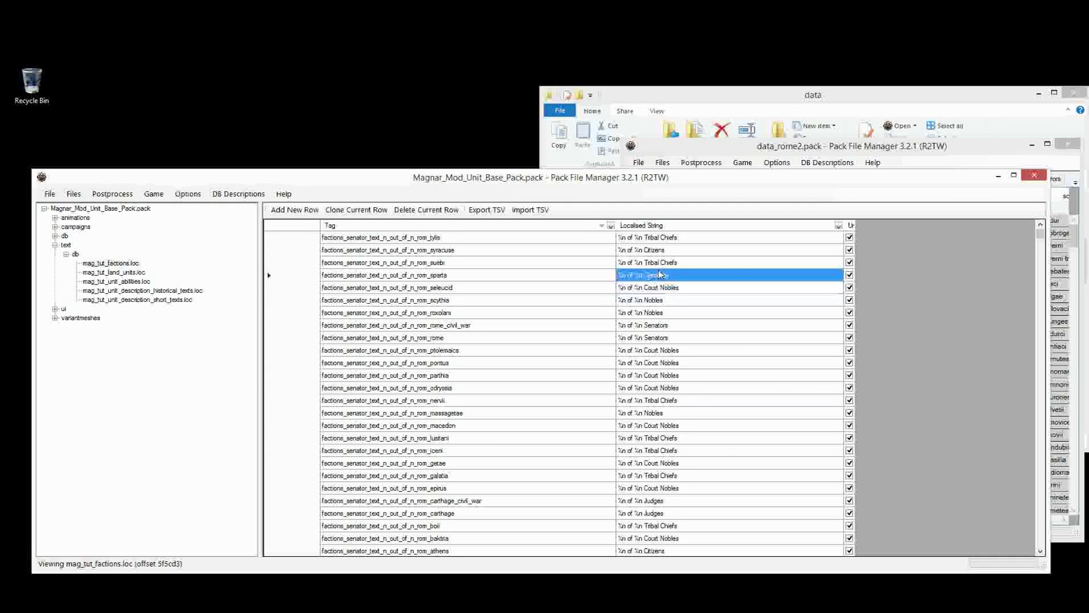
{"action": "left_click", "coordinate": [658, 250]}
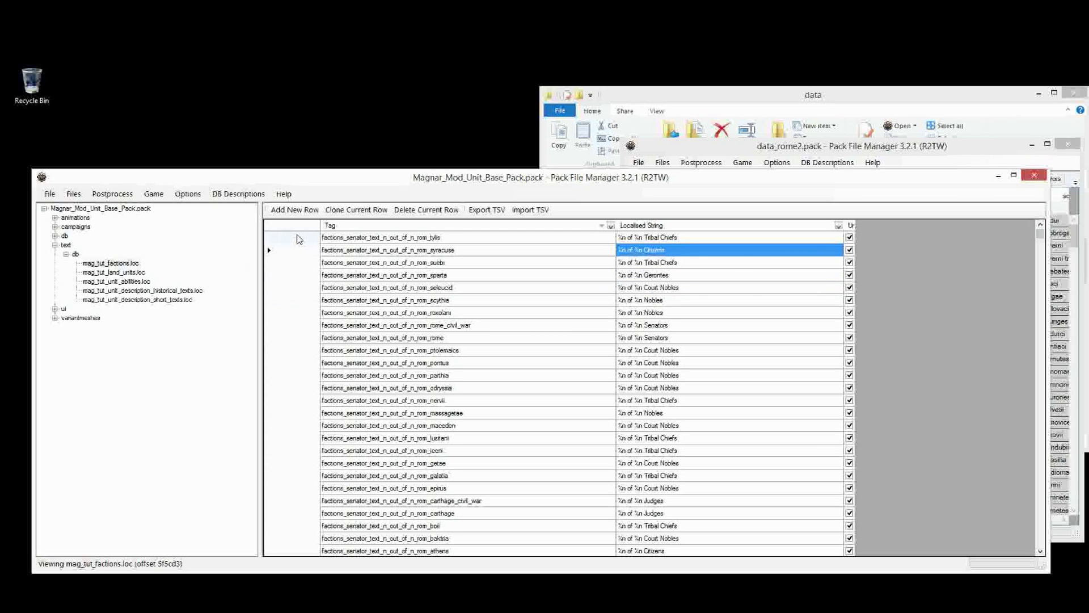
Delete all factions_senator_text rows above the first factions_screen_name_when_shogun row.
{"action": "left_click_drag", "start_coordinate": [299, 239], "coordinate": [549, 515]}
{"action": "key", "text": "Delete"}
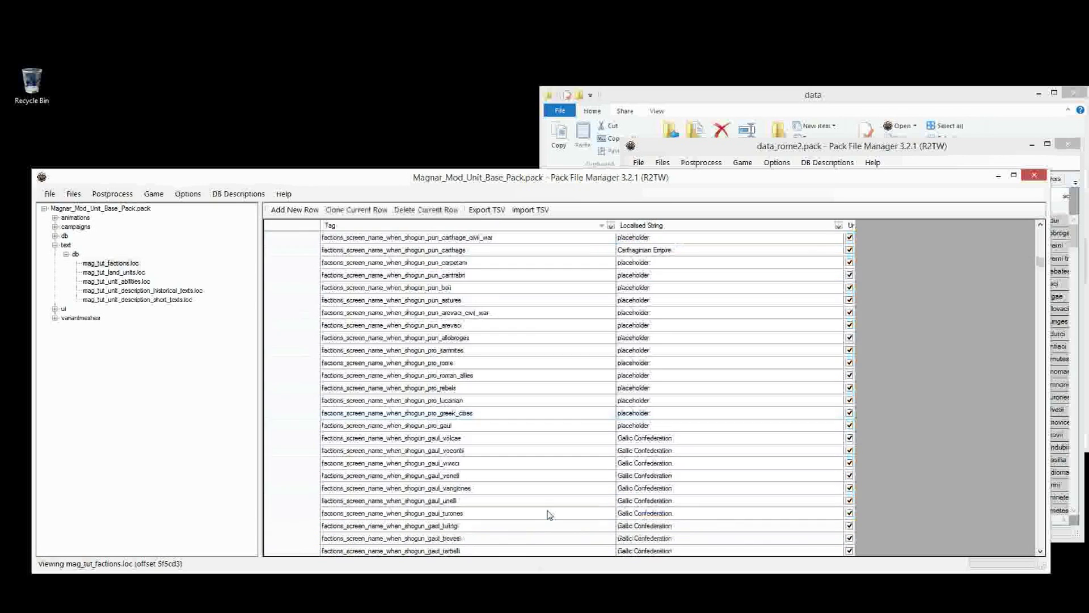
{"action": "left_click", "coordinate": [589, 312]}
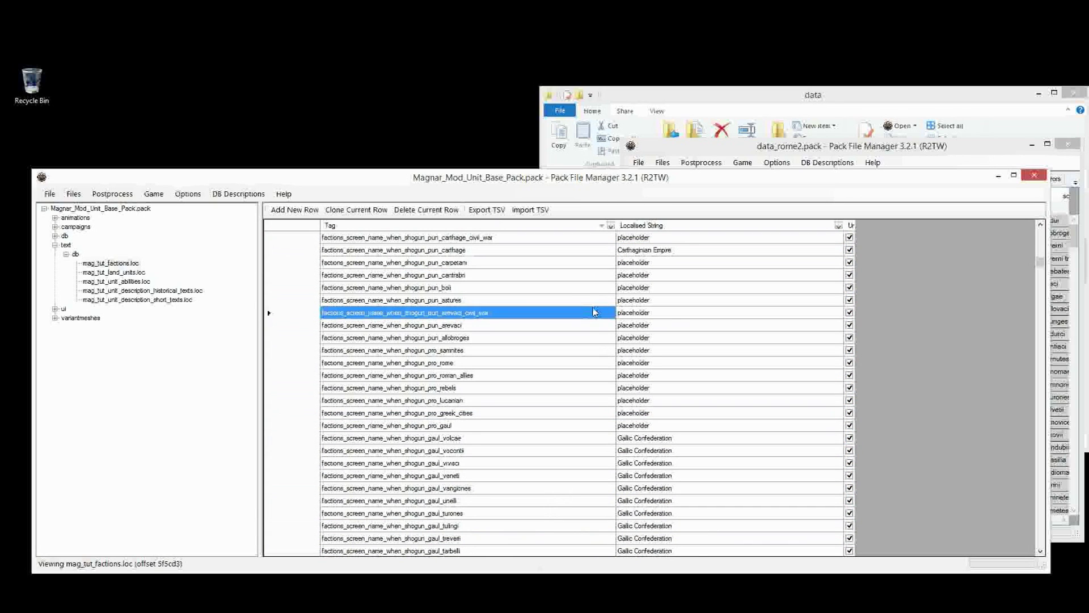
{"action": "scroll", "coordinate": [594, 312], "scroll_direction": "up", "scroll_amount": 10}
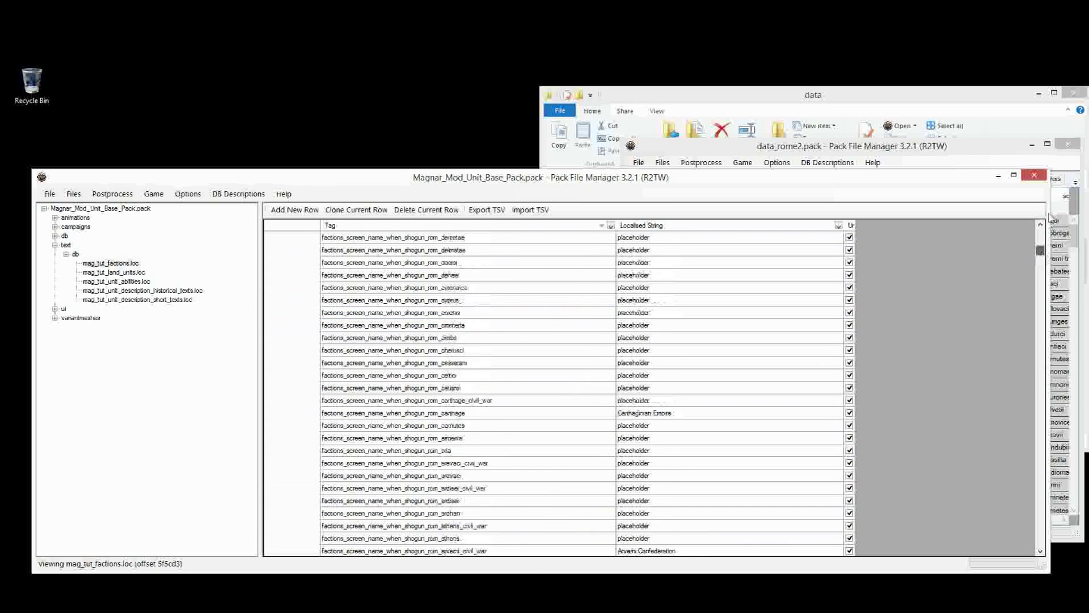
{"action": "scroll", "coordinate": [594, 311], "scroll_direction": "up", "scroll_amount": 15}
Examine the factions_screen_name_when_shogun tags and their strings, comparing the placeholder rows with the two Suebi Confederation rows.
{"action": "left_click", "coordinate": [643, 287]}
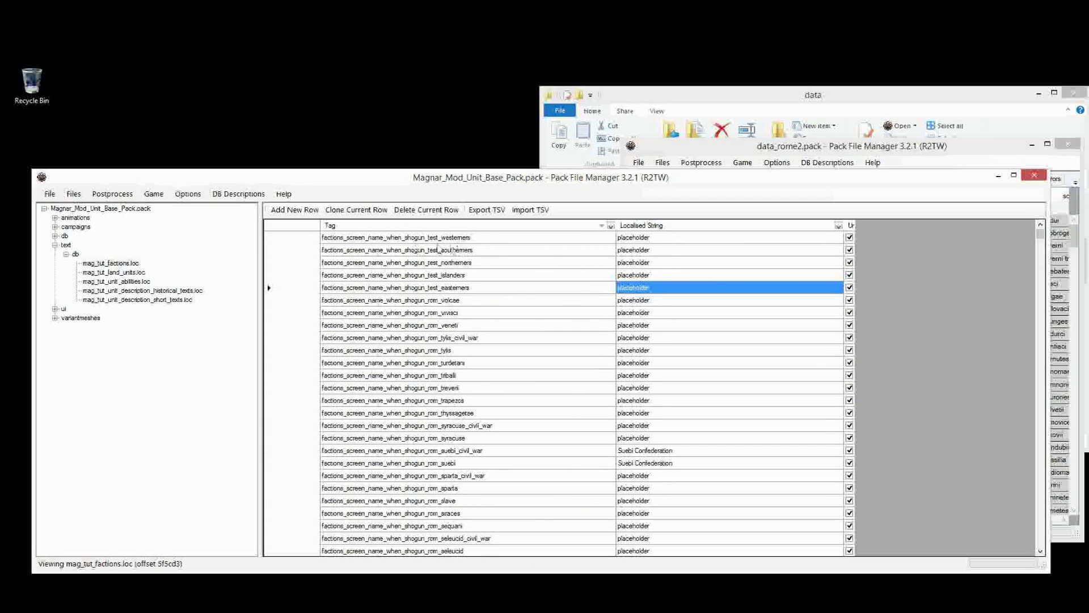
{"action": "left_click", "coordinate": [341, 239]}
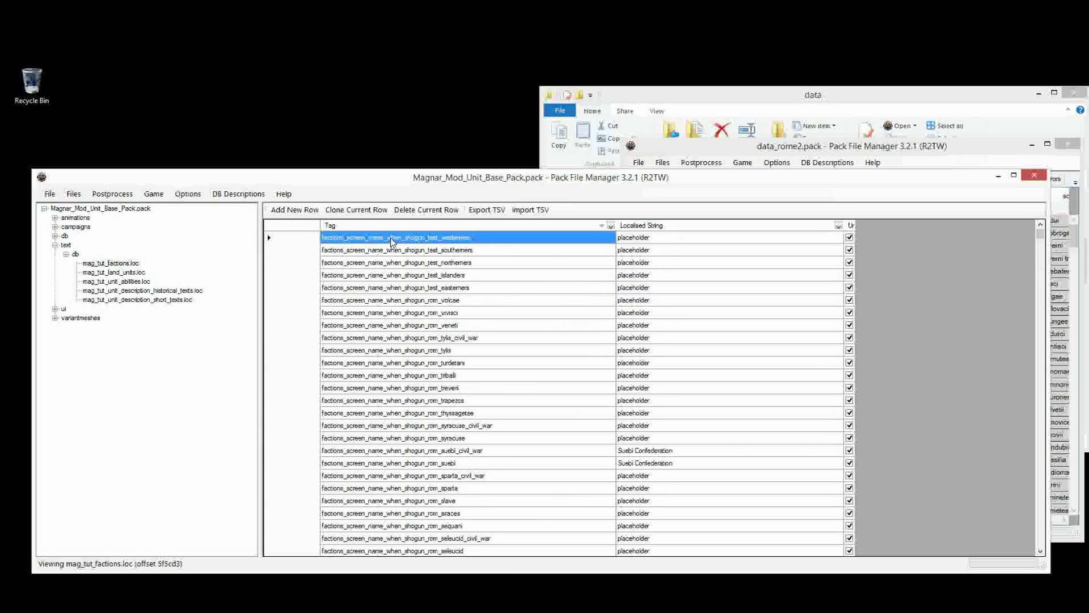
{"action": "left_click_drag", "start_coordinate": [426, 243], "coordinate": [451, 363]}
{"action": "left_click", "coordinate": [654, 453]}
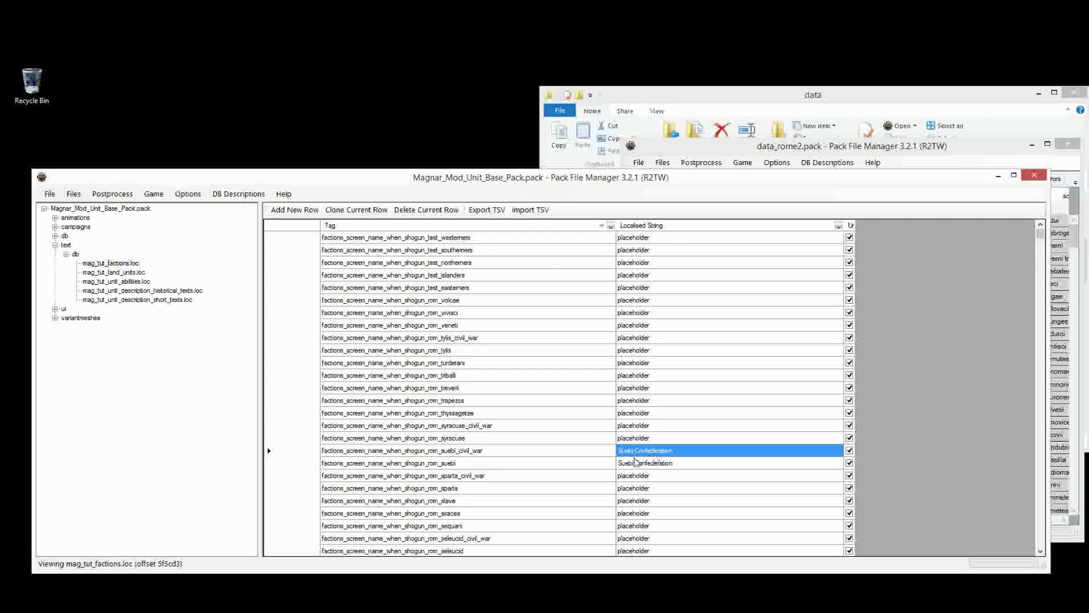
{"action": "left_click", "coordinate": [486, 453]}
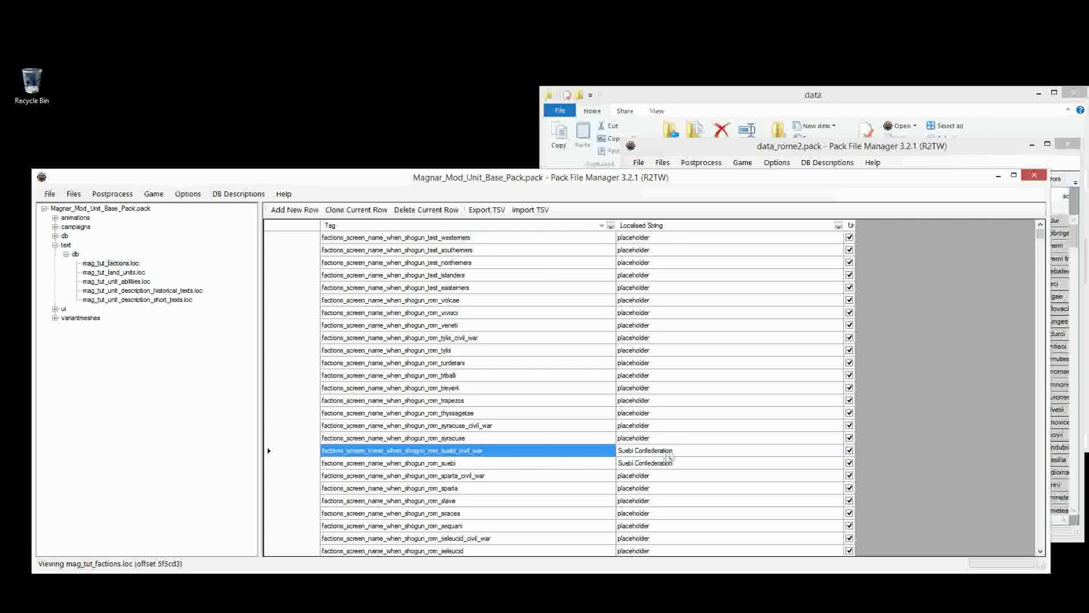
{"action": "left_click", "coordinate": [664, 453]}
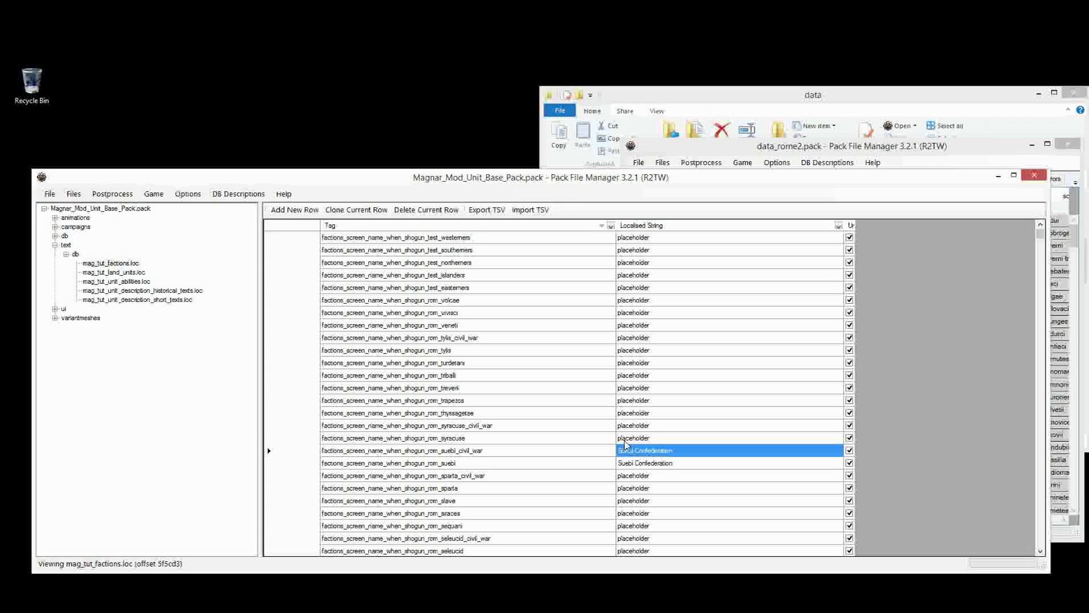
{"action": "left_click", "coordinate": [627, 420]}
{"action": "left_click_drag", "start_coordinate": [626, 450], "coordinate": [626, 462]}
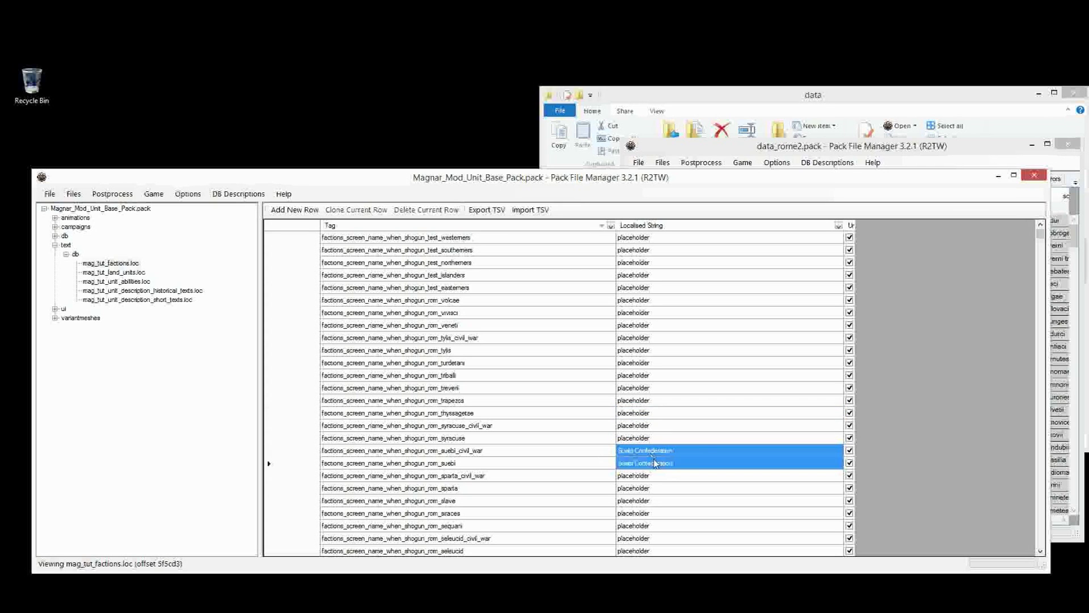
Delete the rows from factions_screen_name_when_shogun_test_westerners down to factions_screen_name_when_shogun_rom_rome_civil_war.
{"action": "left_click", "coordinate": [553, 393]}
{"action": "left_click_drag", "start_coordinate": [281, 237], "coordinate": [486, 454]}
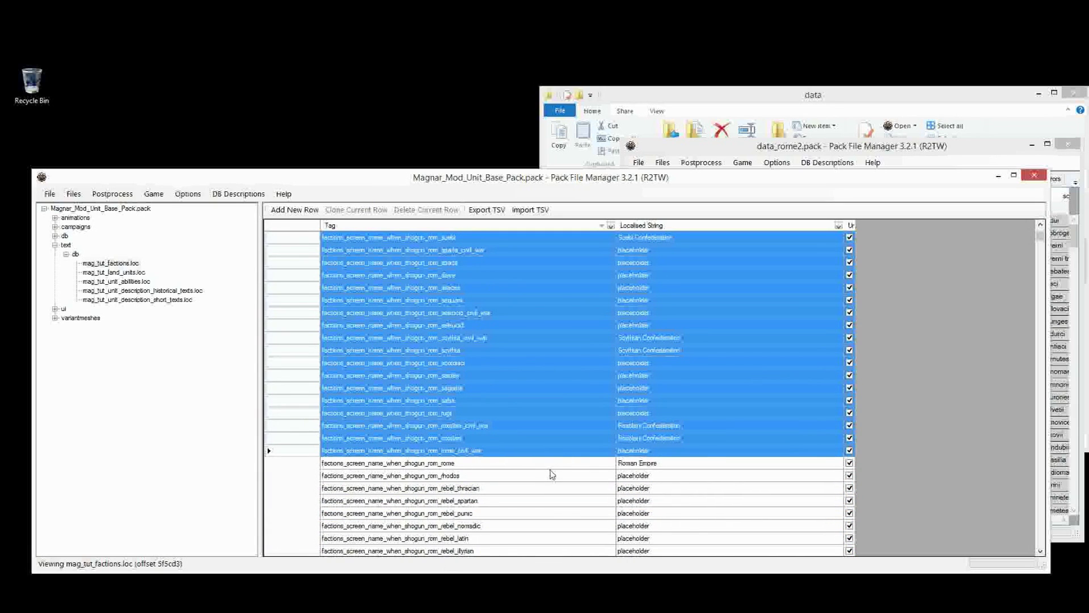
{"action": "key", "text": "Delete"}
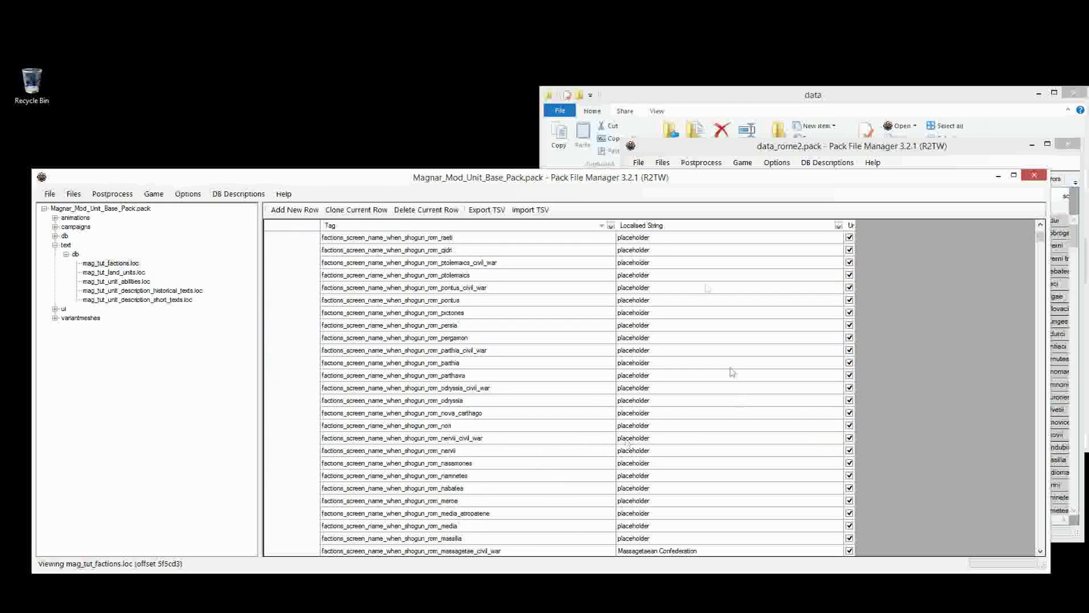
Set the localised string of factions_screen_name_when_shogun_rom_rome to "Magnar's Empire".
{"action": "left_click", "coordinate": [660, 237]}
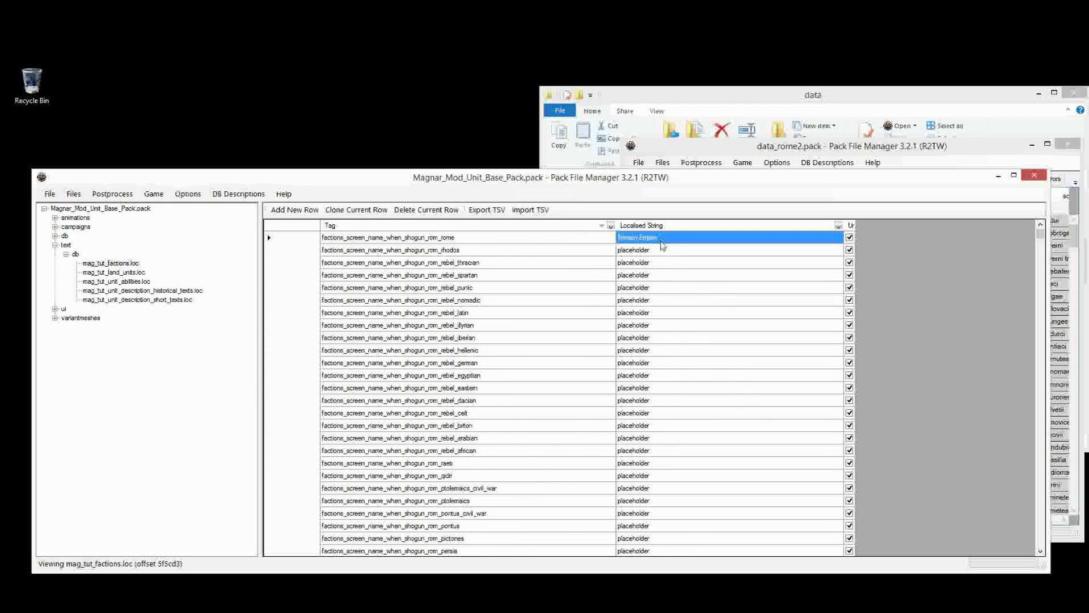
{"action": "left_click", "coordinate": [349, 240]}
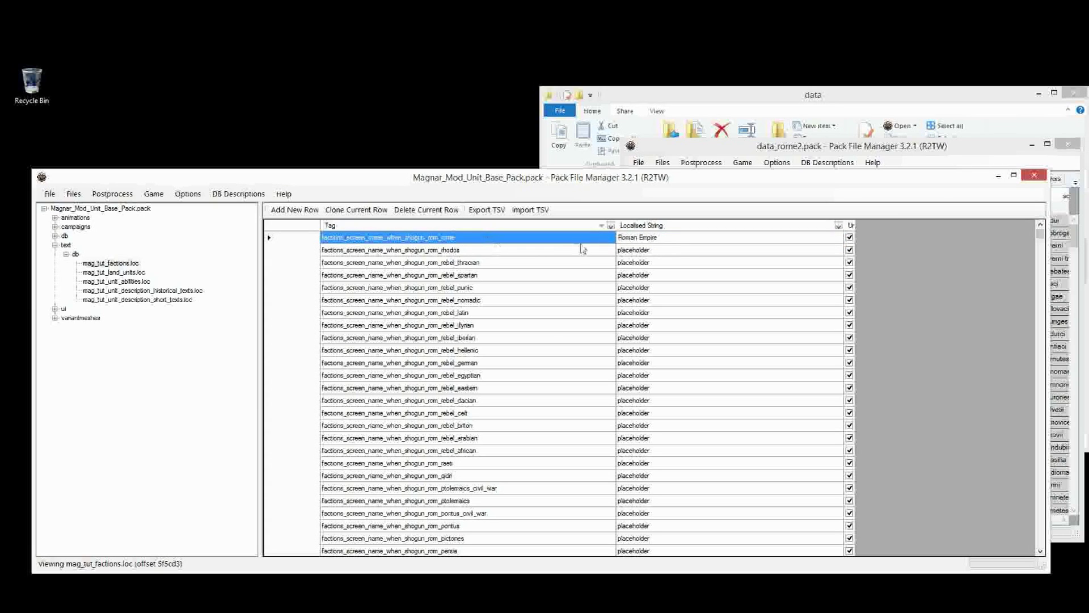
{"action": "left_click", "coordinate": [664, 238]}
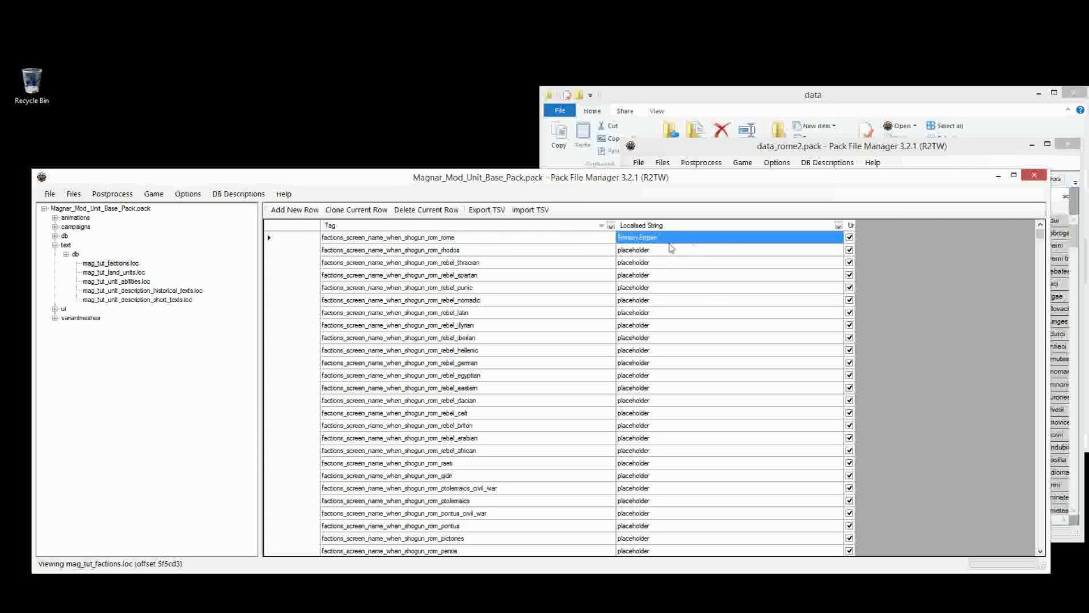
{"action": "left_click", "coordinate": [663, 251]}
{"action": "left_click_drag", "start_coordinate": [411, 238], "coordinate": [687, 239]}
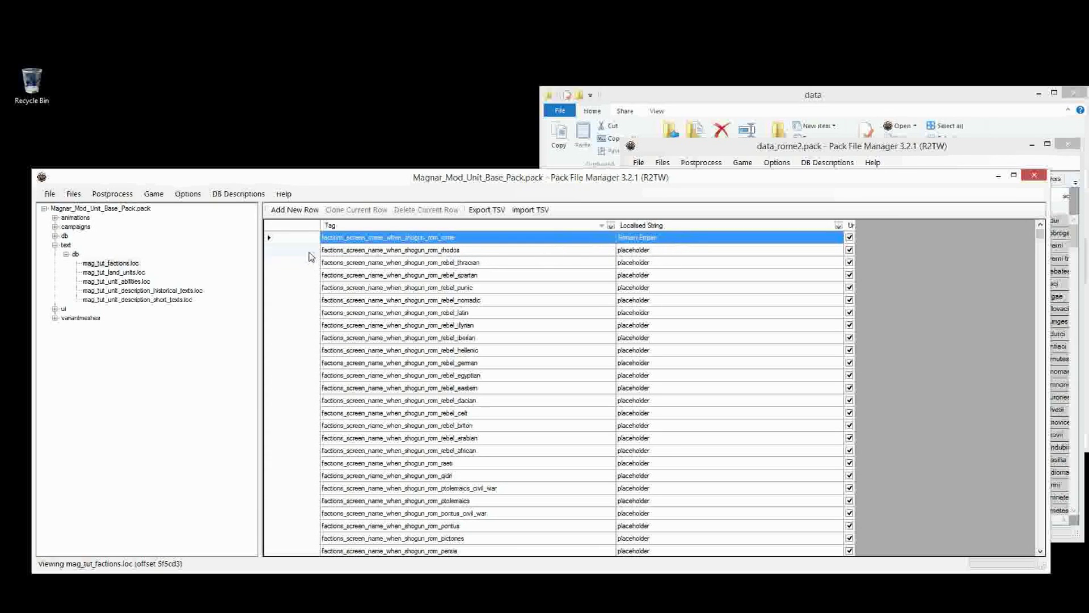
{"action": "left_click_drag", "start_coordinate": [301, 250], "coordinate": [511, 550]}
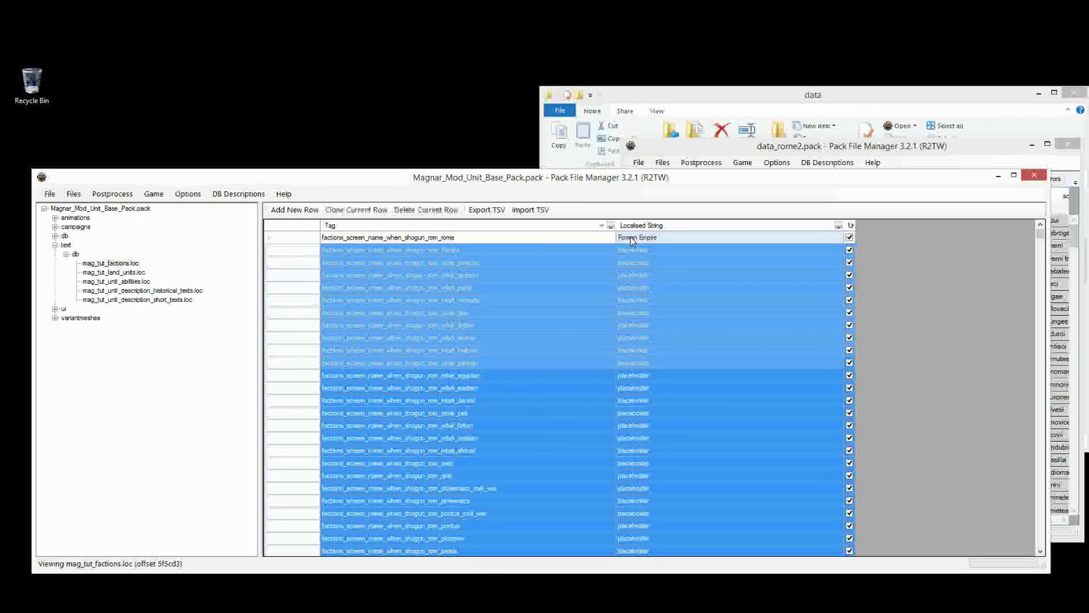
{"action": "double_click", "coordinate": [631, 237]}
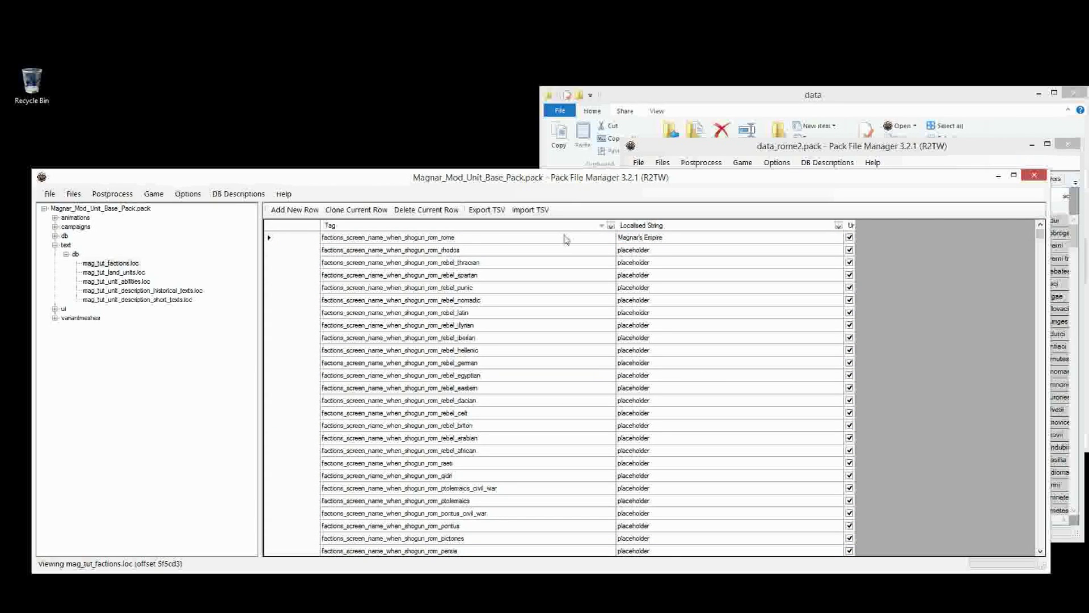
{"action": "key", "text": "Return"}
Delete the rows from factions_screen_name_when_shogun_rom_rhodos down to factions_screen_name_rom_rome_civil_war.
{"action": "left_click_drag", "start_coordinate": [303, 255], "coordinate": [435, 331]}
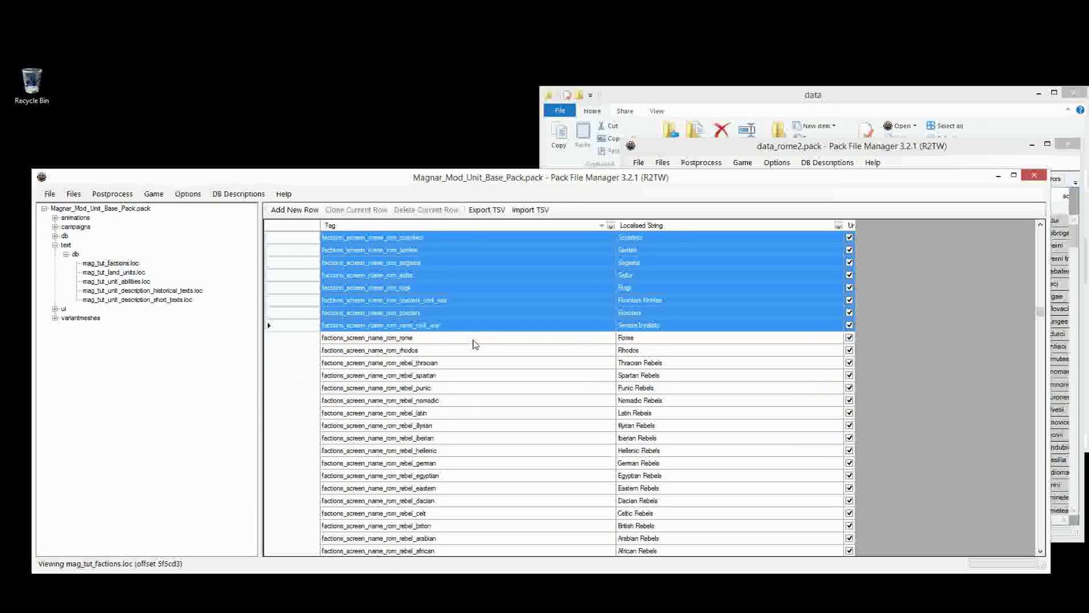
{"action": "scroll", "coordinate": [482, 341], "scroll_direction": "down", "scroll_amount": 10}
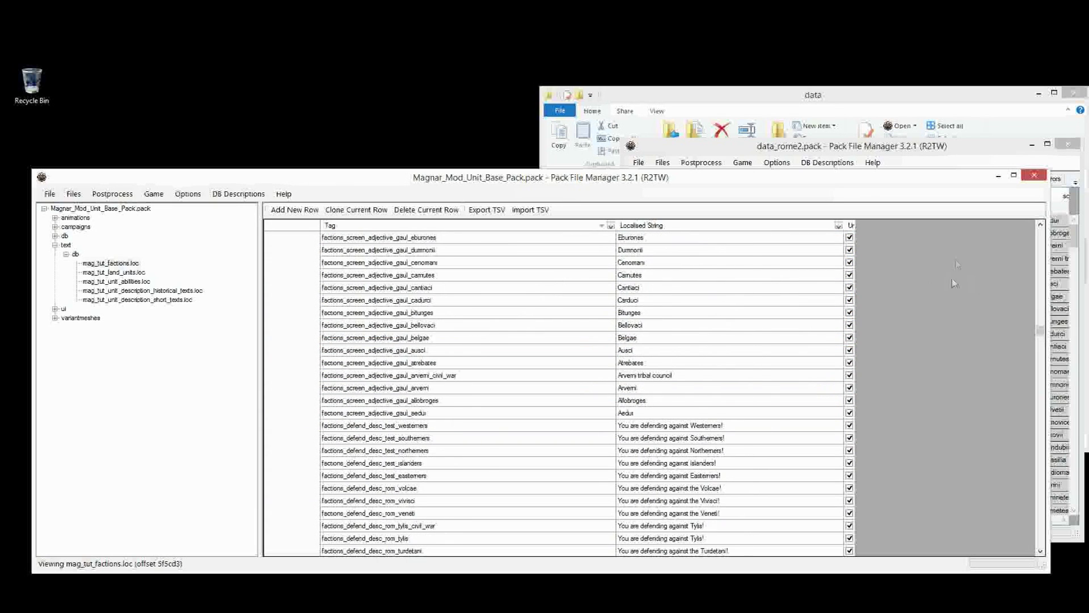
{"action": "left_click_drag", "start_coordinate": [1039, 334], "coordinate": [1047, 211]}
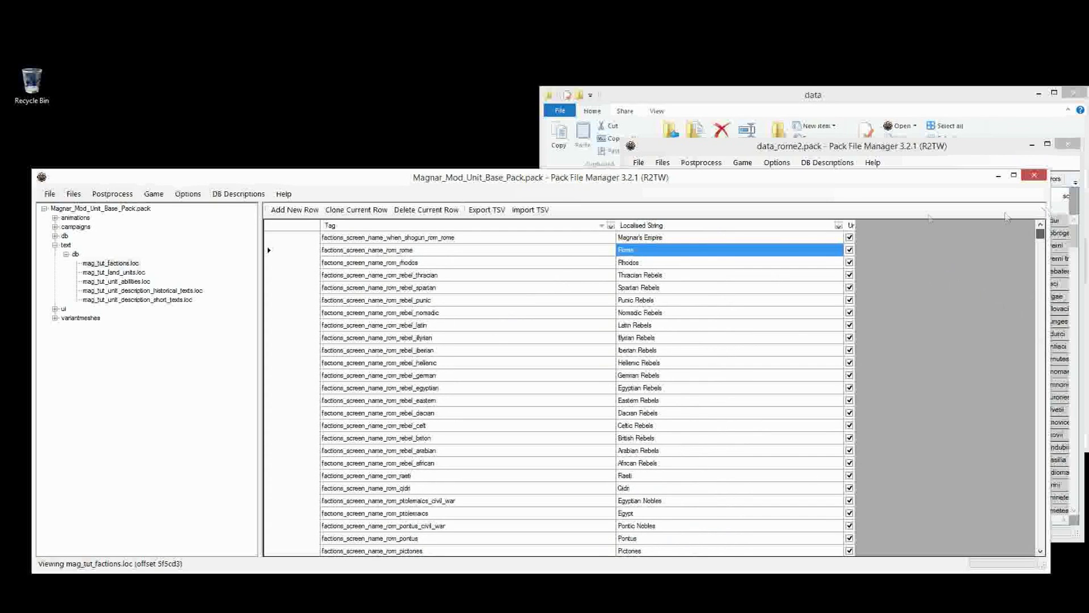
Set the localised string of factions_screen_name_rom_rome to "The Magnar Republic".
{"action": "left_click", "coordinate": [523, 292]}
{"action": "left_click", "coordinate": [647, 249]}
{"action": "left_click", "coordinate": [647, 250]}
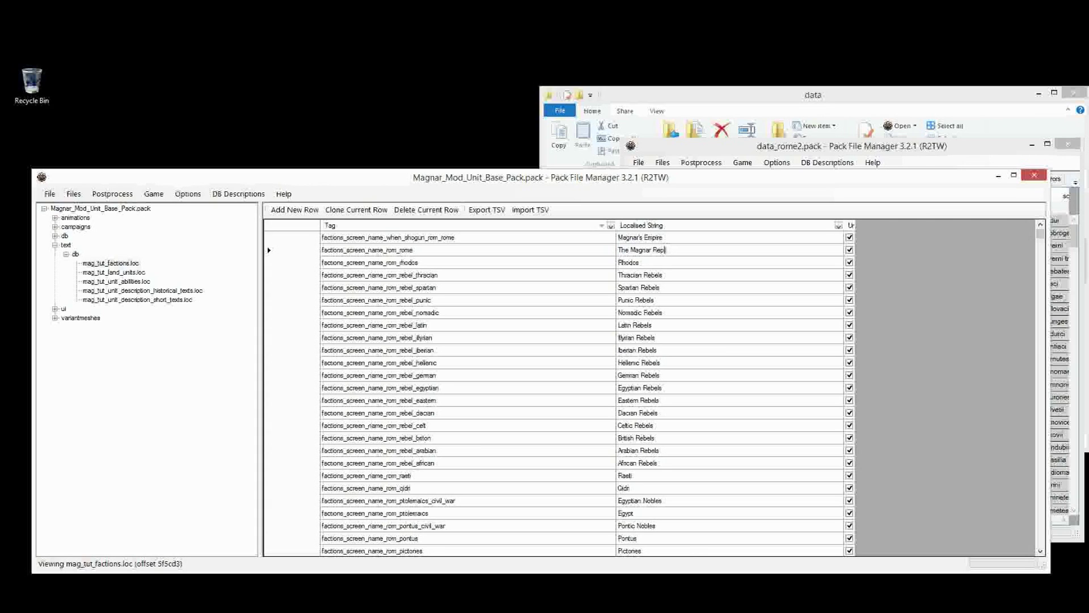
{"action": "key", "text": "Return"}
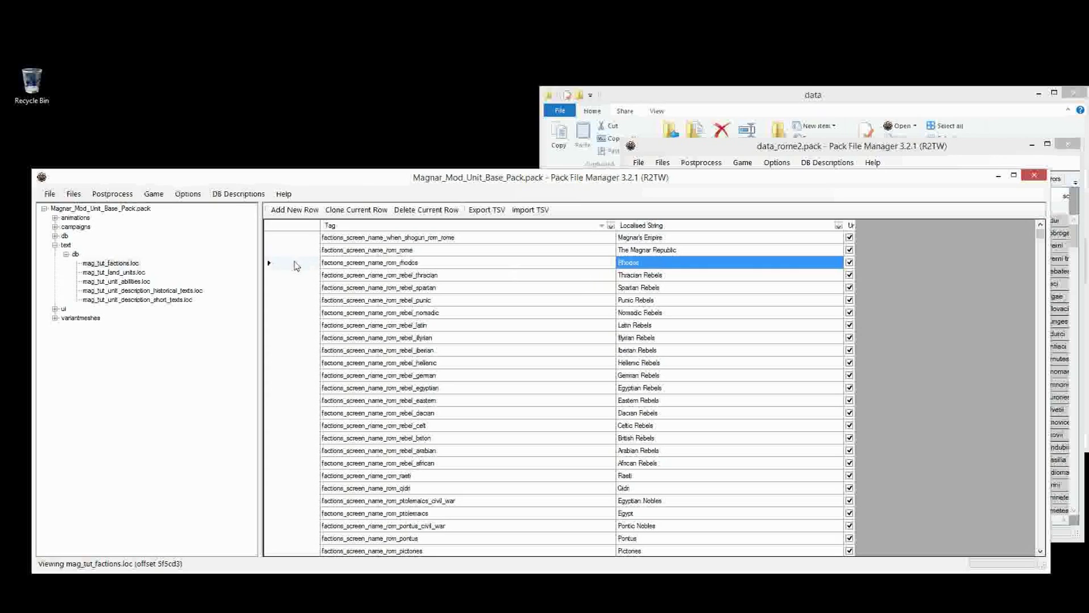
Select the factions_screen_name_rom_rhodos row and bring the data_rome2.pack window to the front.
{"action": "left_click", "coordinate": [287, 263]}
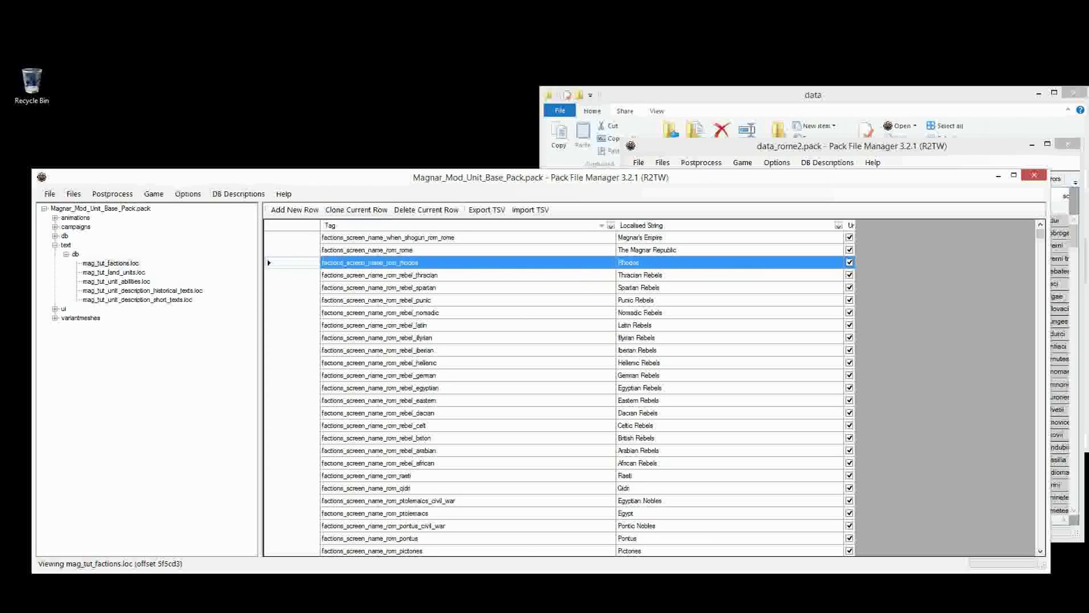
{"action": "mouse_move", "coordinate": [397, 607]}
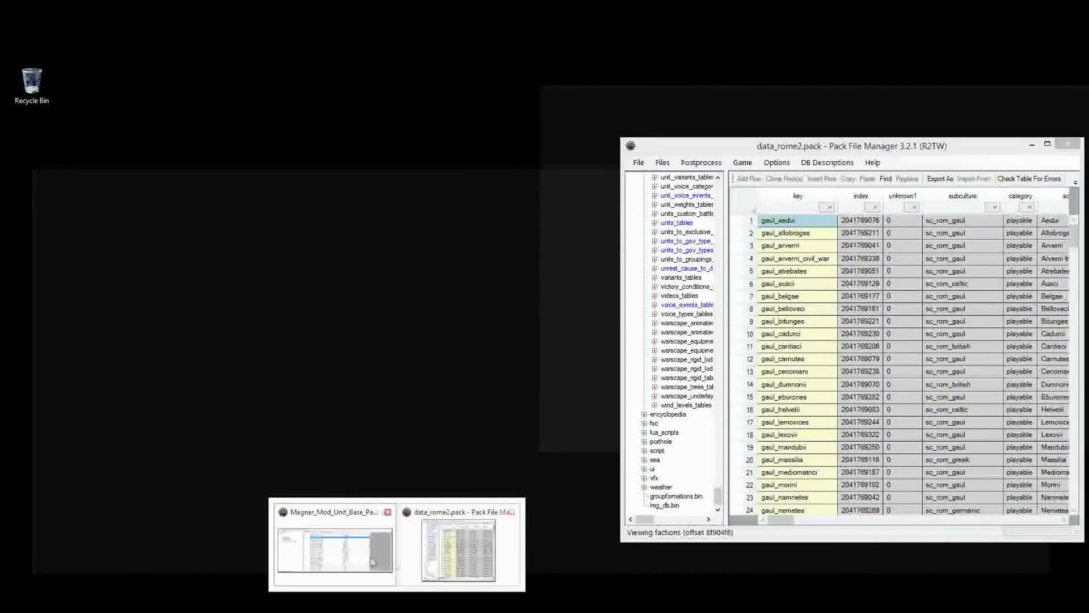
{"action": "left_click", "coordinate": [448, 556]}
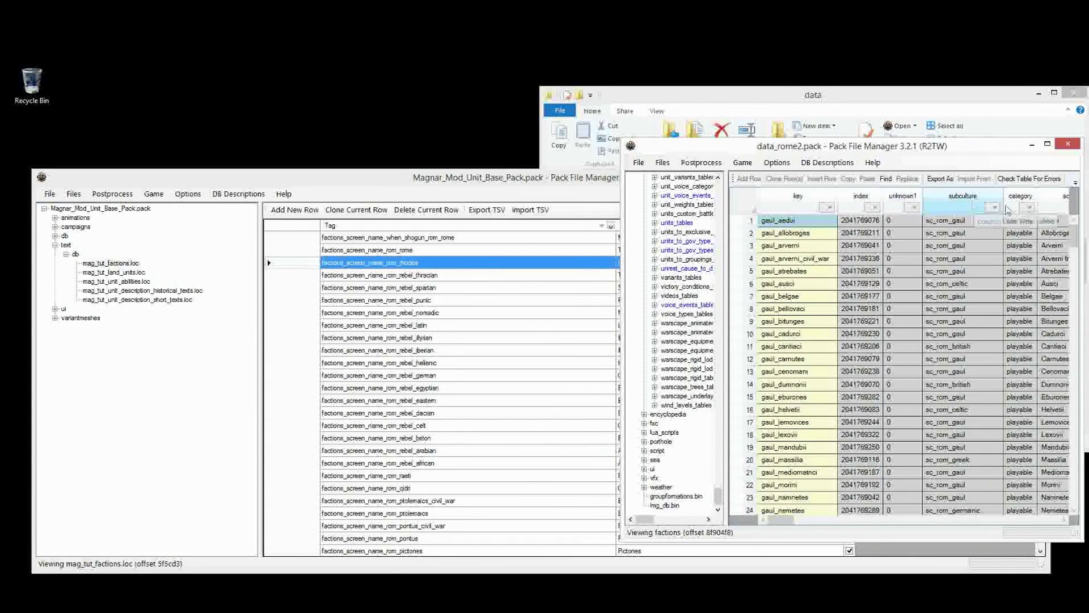
Check the faction name columns in data_rome2.pack, and in the mod pack delete the rows from factions_screen_name_rom_rhodos down to factions_screen_adjective_rom_rome_civil_war.
{"action": "left_click_drag", "start_coordinate": [786, 521], "coordinate": [800, 520]}
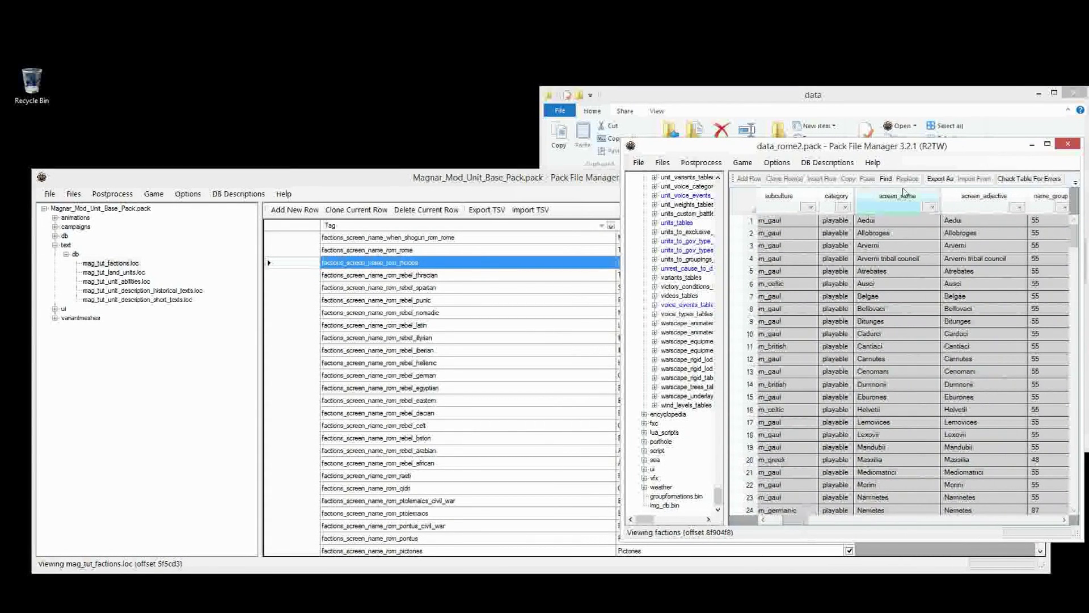
{"action": "left_click", "coordinate": [419, 308]}
{"action": "left_click", "coordinate": [301, 267], "text": "ctrl"}
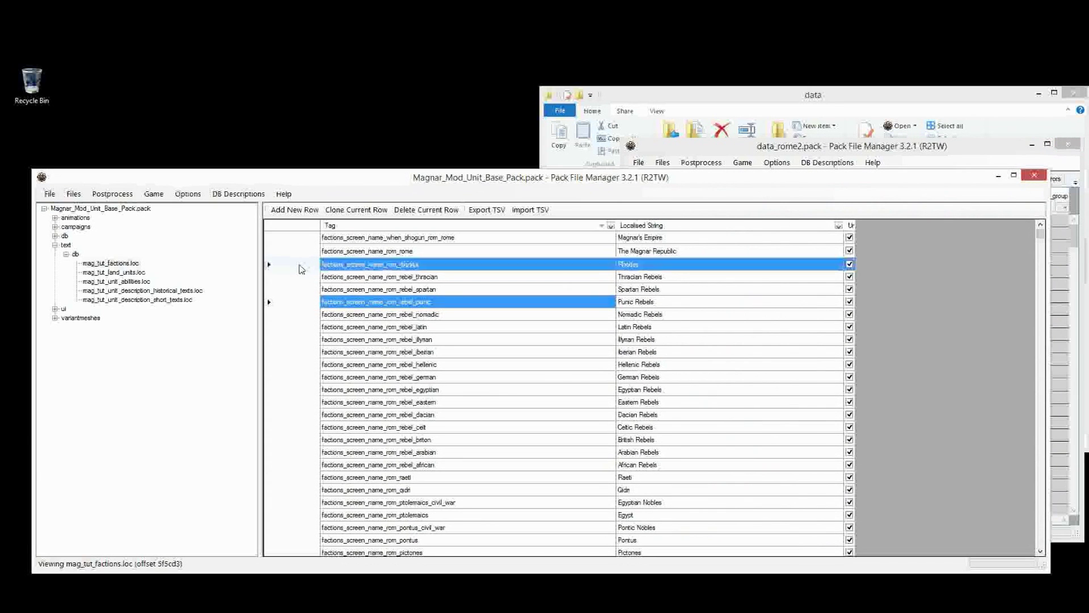
{"action": "mouse_move", "coordinate": [301, 269]}
{"action": "left_mouse_down"}
{"action": "mouse_move", "coordinate": [301, 559]}
{"action": "mouse_move", "coordinate": [415, 420]}
{"action": "mouse_move", "coordinate": [400, 379]}
{"action": "mouse_move", "coordinate": [409, 283]}
{"action": "mouse_move", "coordinate": [420, 406]}
{"action": "mouse_move", "coordinate": [447, 496]}
{"action": "mouse_move", "coordinate": [433, 539]}
{"action": "mouse_move", "coordinate": [434, 529]}
{"action": "left_mouse_up"}
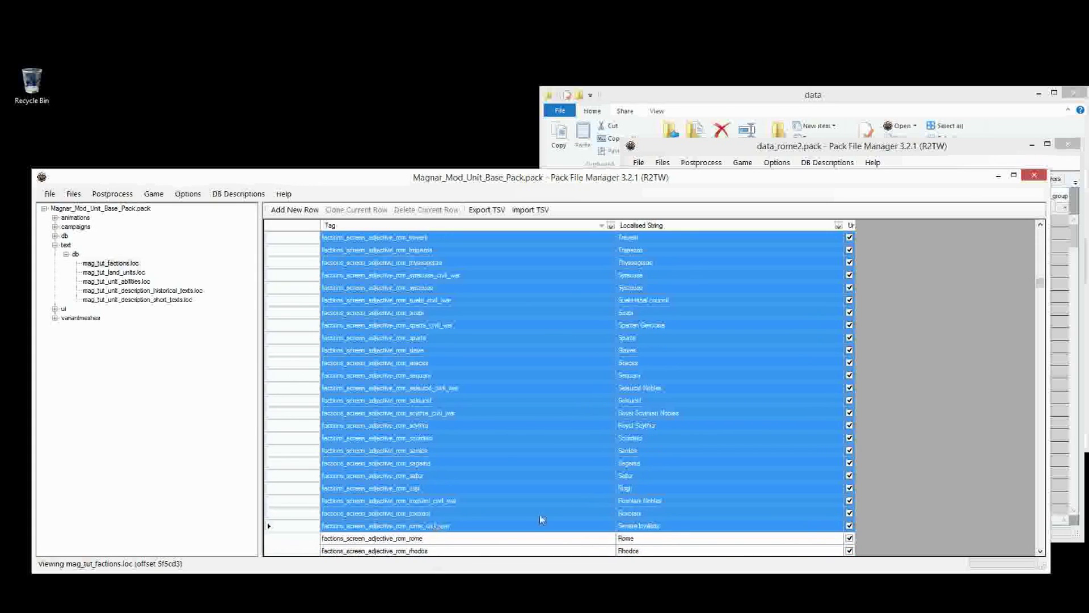
{"action": "key", "text": "Delete"}
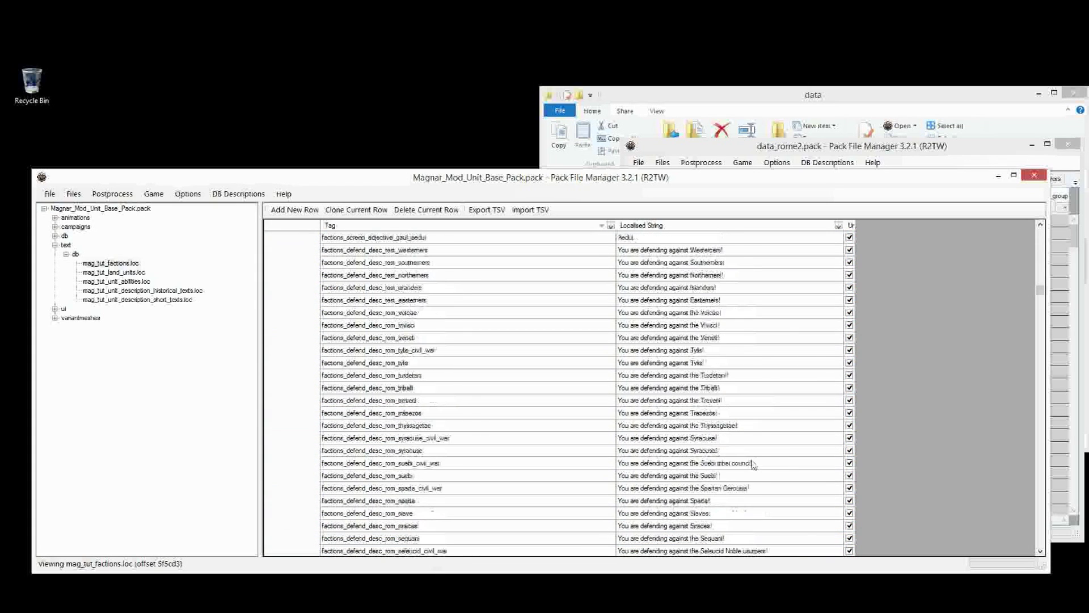
Set the localised string of factions_screen_adjective_rom_rome to "The Magnar Republic".
{"action": "left_click_drag", "start_coordinate": [1037, 299], "coordinate": [1053, 232]}
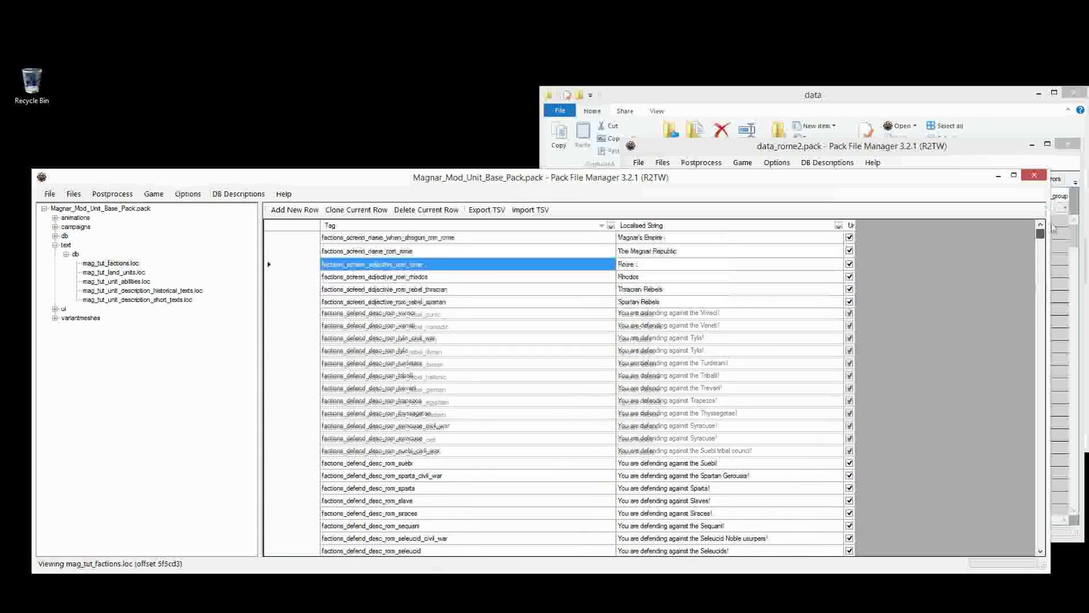
{"action": "double_click", "coordinate": [629, 265]}
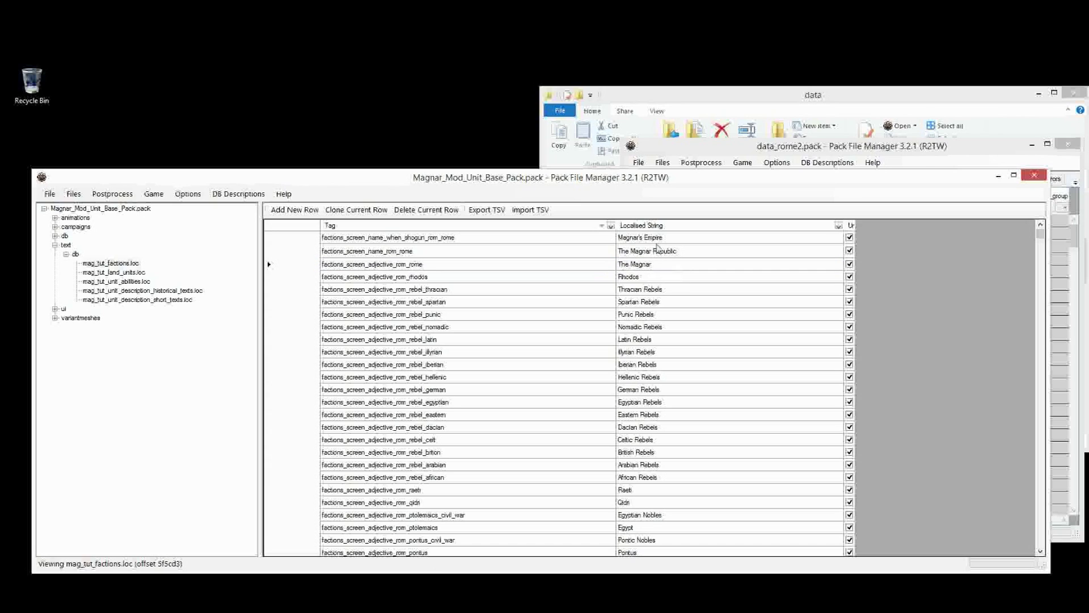
{"action": "left_click", "coordinate": [703, 291]}
{"action": "left_click", "coordinate": [697, 256]}
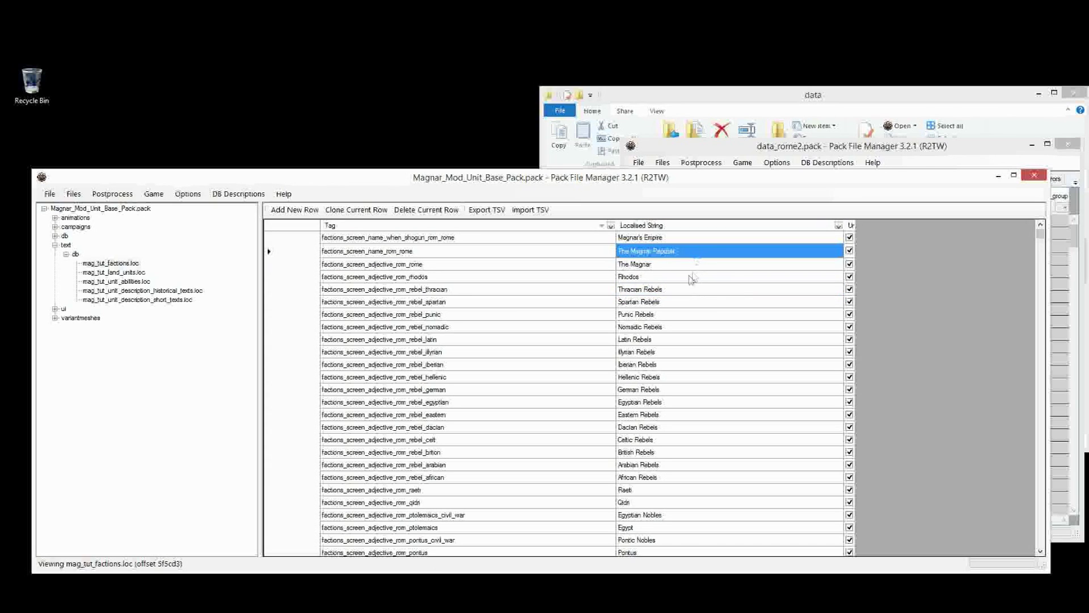
{"action": "left_click", "coordinate": [661, 265]}
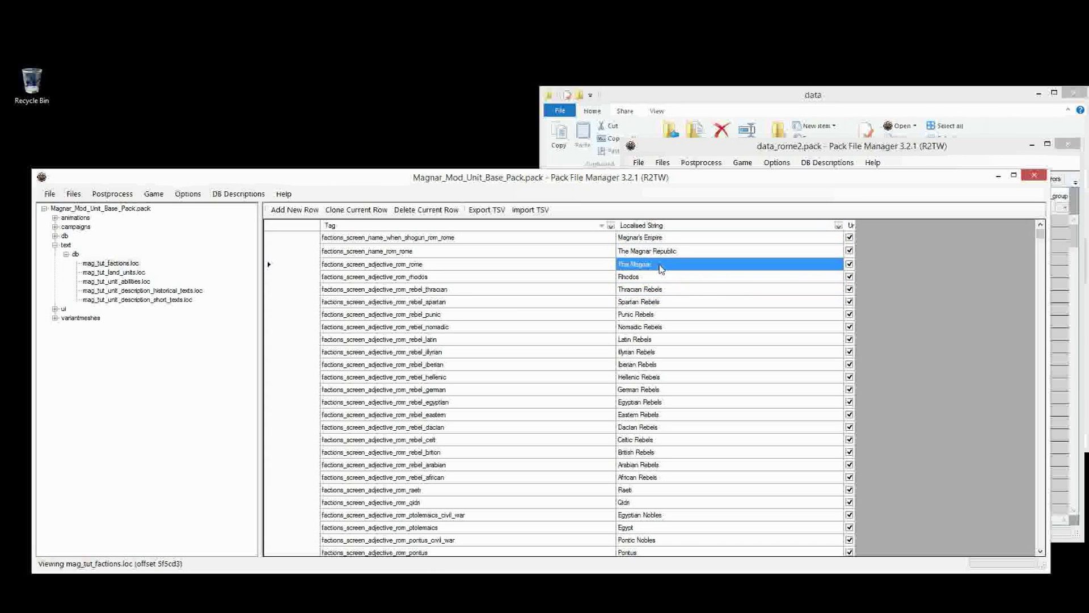
{"action": "left_click", "coordinate": [675, 313]}
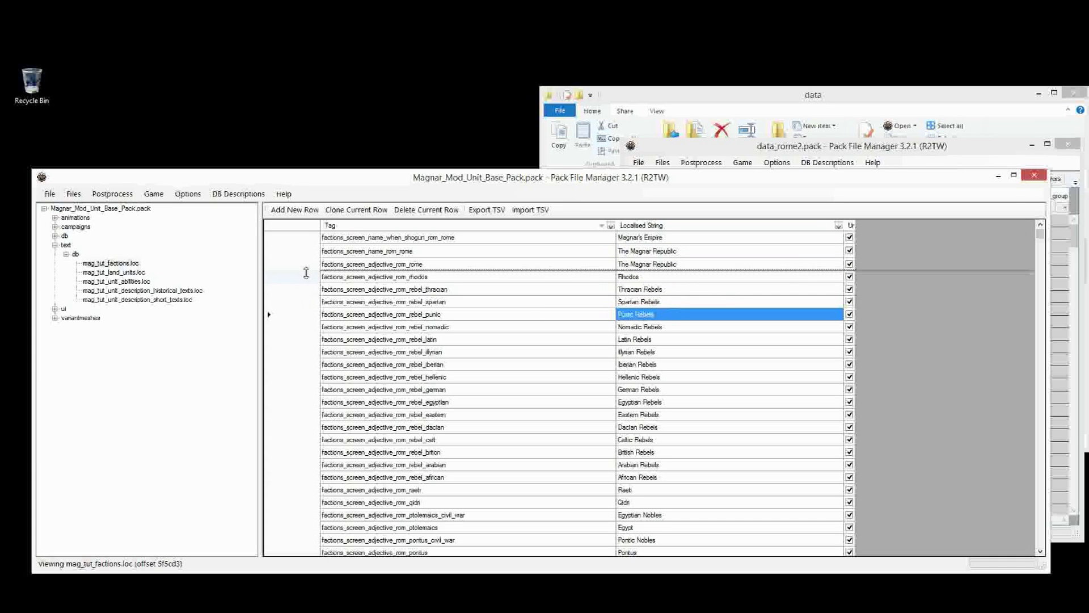
Delete the rows from factions_screen_adjective_rom_rhodos down to factions_defend_desc_rom_rome_civil_war.
{"action": "mouse_move", "coordinate": [296, 277]}
{"action": "left_mouse_down"}
{"action": "mouse_move", "coordinate": [318, 502]}
{"action": "mouse_move", "coordinate": [467, 565]}
{"action": "mouse_move", "coordinate": [466, 584]}
{"action": "mouse_move", "coordinate": [397, 437]}
{"action": "mouse_move", "coordinate": [420, 227]}
{"action": "mouse_move", "coordinate": [466, 562]}
{"action": "mouse_move", "coordinate": [494, 475]}
{"action": "mouse_move", "coordinate": [590, 499]}
{"action": "mouse_move", "coordinate": [708, 479]}
{"action": "mouse_move", "coordinate": [676, 579]}
{"action": "mouse_move", "coordinate": [689, 480]}
{"action": "mouse_move", "coordinate": [683, 559]}
{"action": "mouse_move", "coordinate": [650, 284]}
{"action": "mouse_move", "coordinate": [644, 546]}
{"action": "left_mouse_up"}
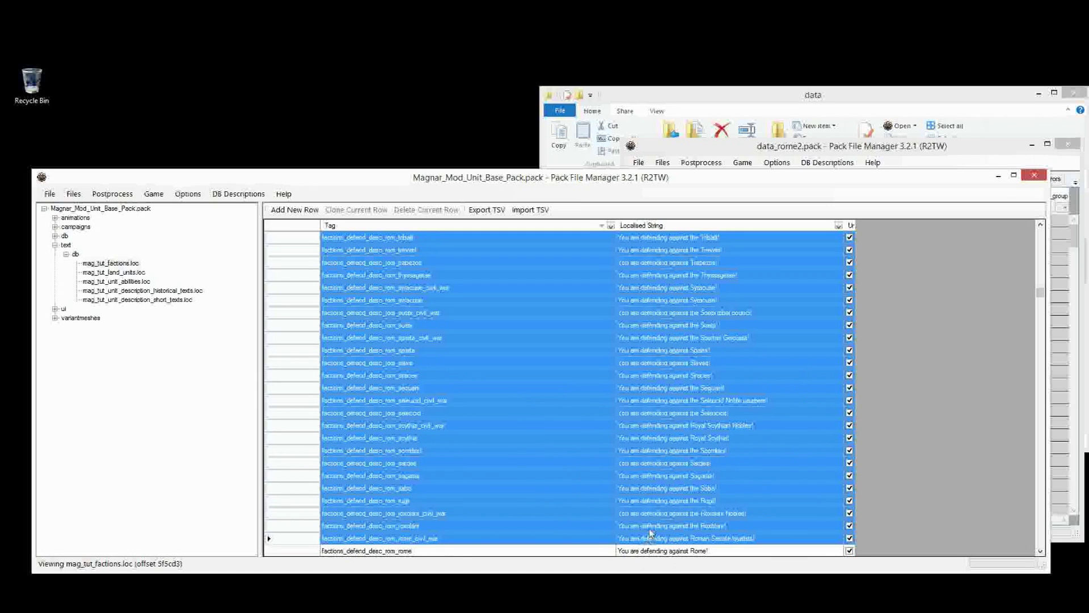
{"action": "key", "text": "Delete"}
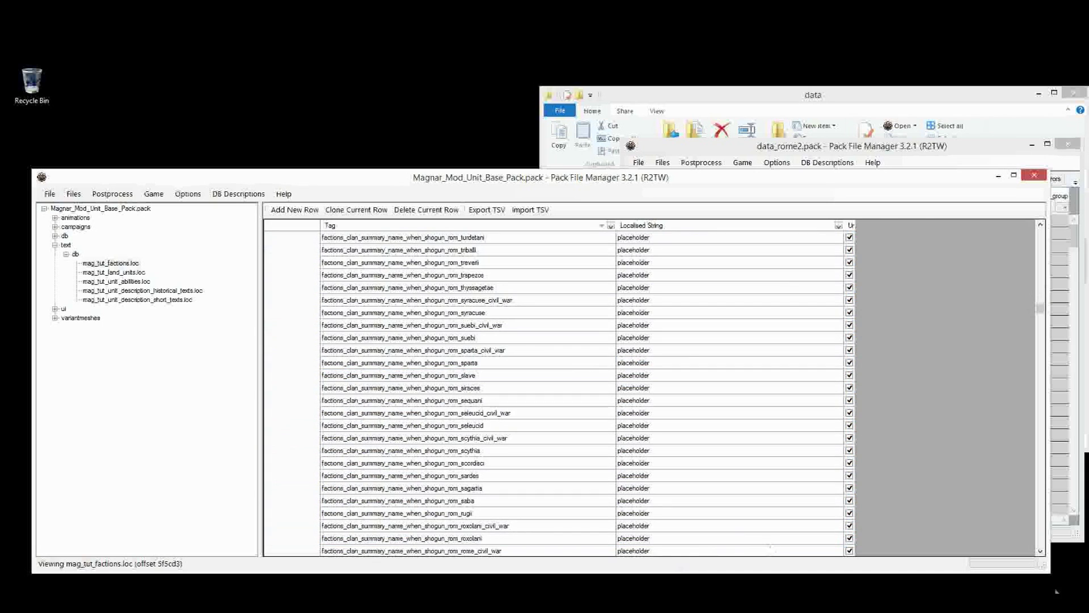
{"action": "left_click_drag", "start_coordinate": [1045, 315], "coordinate": [1043, 232]}
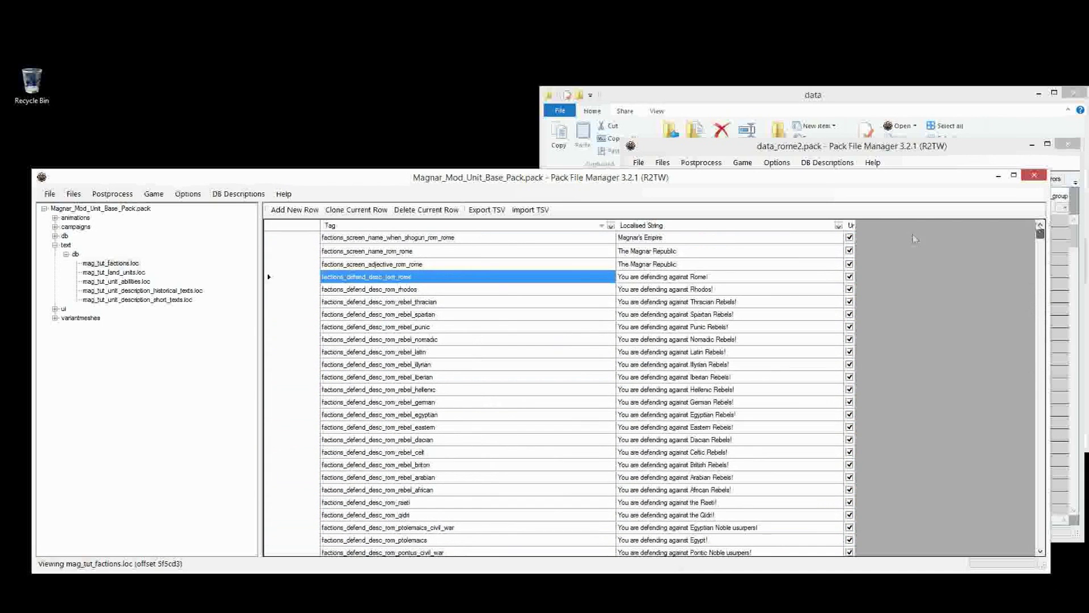
Set the localised string of factions_defend_desc_rom_rome to "You are defending against MAGNARRRRRRRR!".
{"action": "left_click", "coordinate": [573, 301]}
{"action": "left_click", "coordinate": [695, 277]}
{"action": "left_click", "coordinate": [696, 277]}
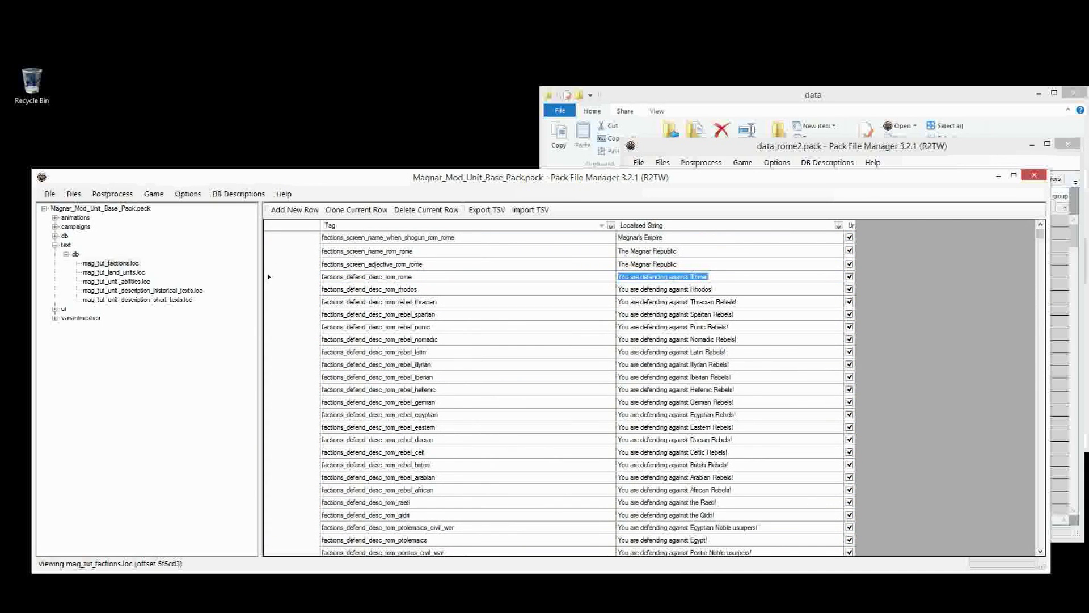
{"action": "double_click", "coordinate": [696, 277]}
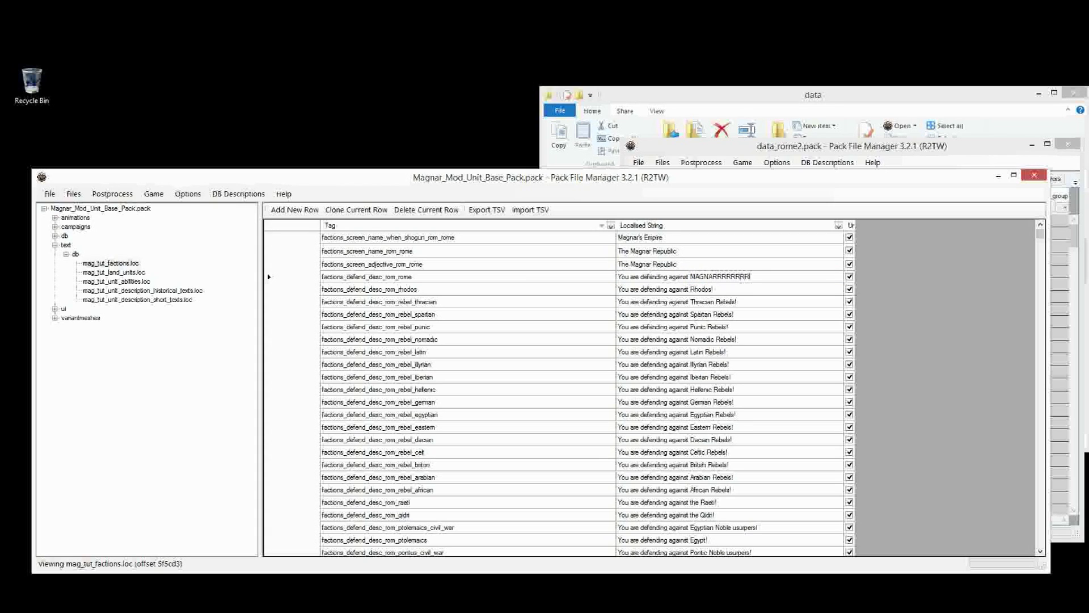
{"action": "left_click", "coordinate": [702, 341]}
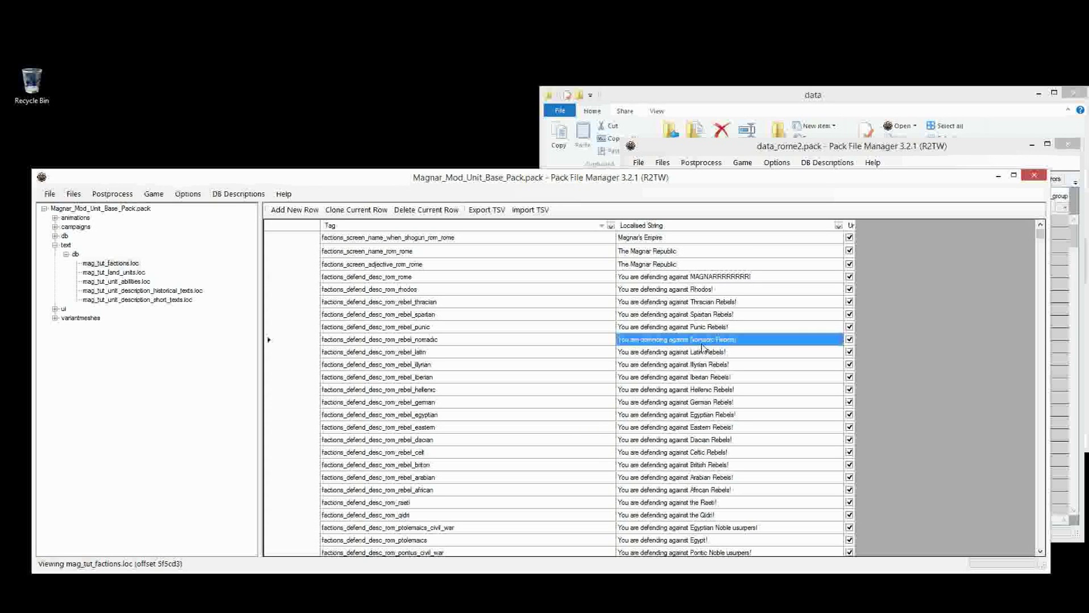
Delete the rows from factions_defend_desc_rom_rhodos down to factions_defend_desc_gaul_aedui.
{"action": "left_click_drag", "start_coordinate": [270, 291], "coordinate": [455, 319]}
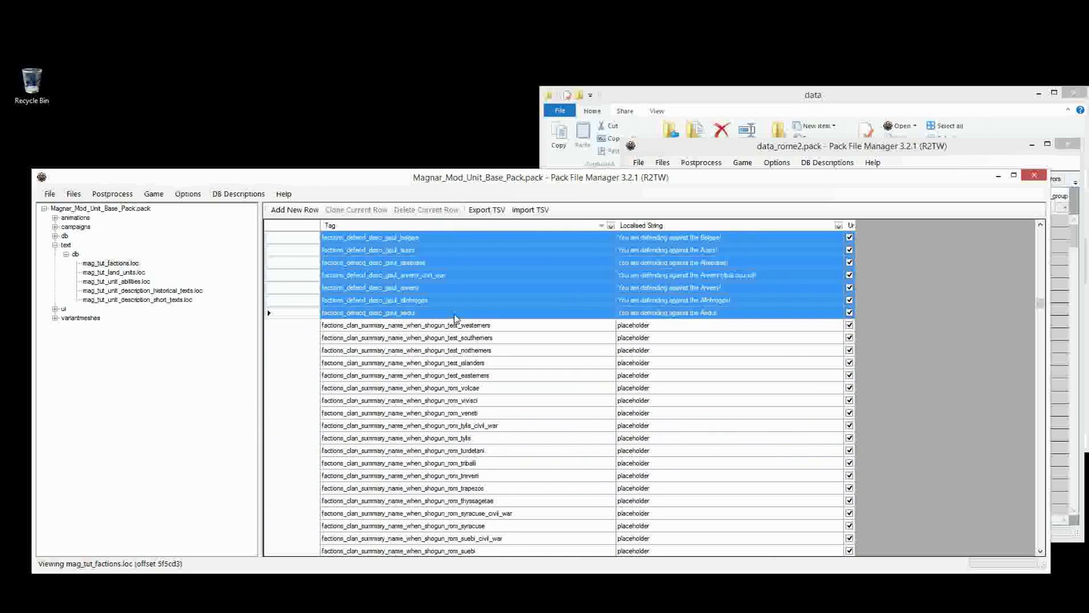
{"action": "left_click", "coordinate": [455, 319]}
{"action": "scroll", "coordinate": [471, 318], "scroll_direction": "up", "scroll_amount": 10}
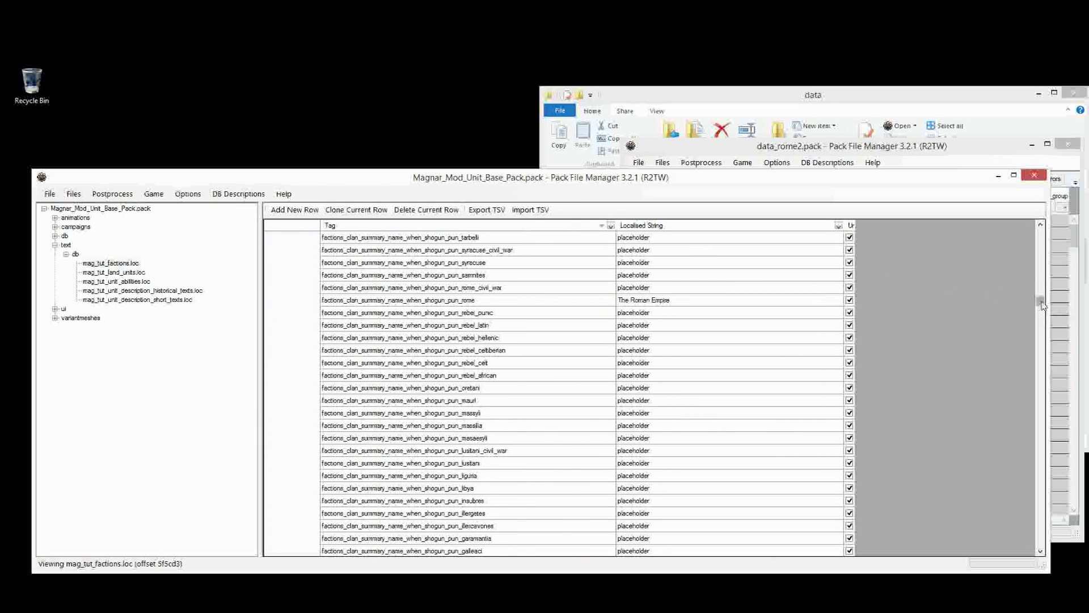
{"action": "left_click_drag", "start_coordinate": [1042, 305], "coordinate": [1042, 212]}
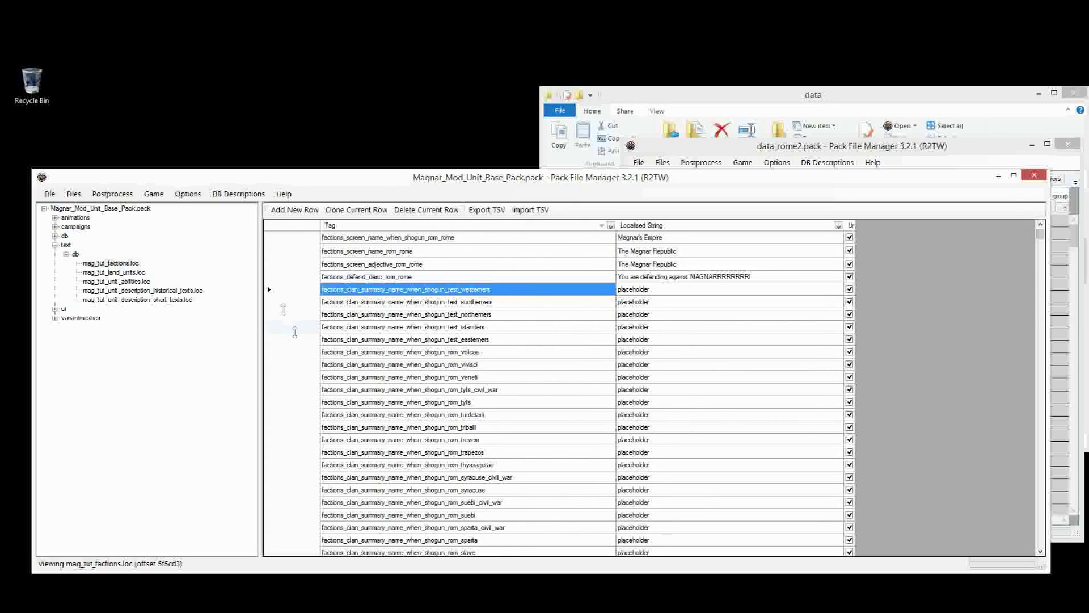
Delete the rows from factions_clan_summary_name_when_shogun_test_westerners down to factions_clan_summary_name_when_shogun_rom_rome_civil_war.
{"action": "left_click_drag", "start_coordinate": [294, 291], "coordinate": [478, 278]}
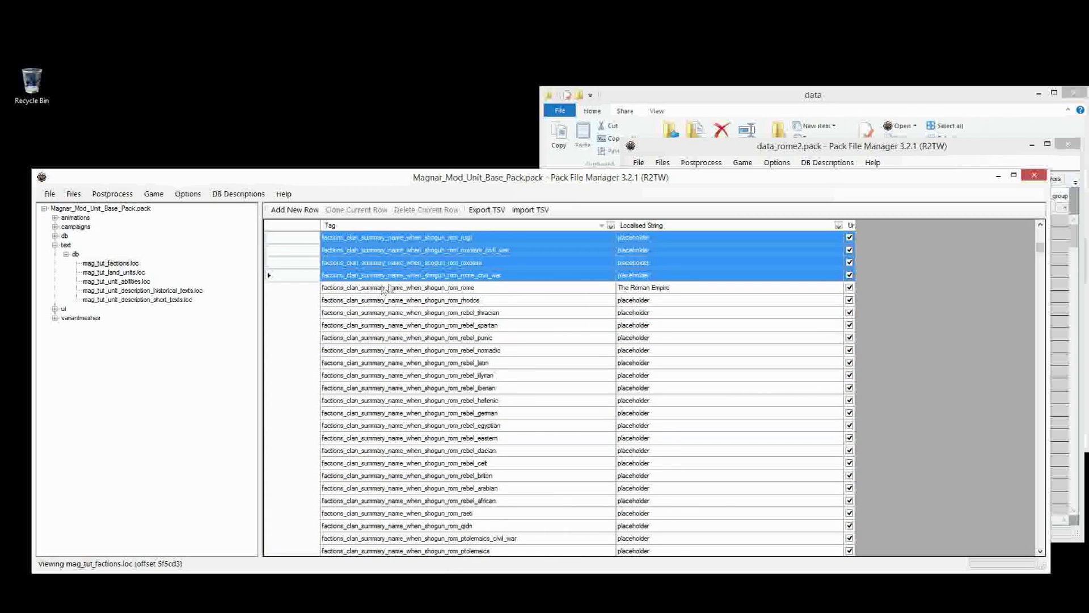
{"action": "scroll", "coordinate": [1042, 252], "scroll_direction": "up", "scroll_amount": 2}
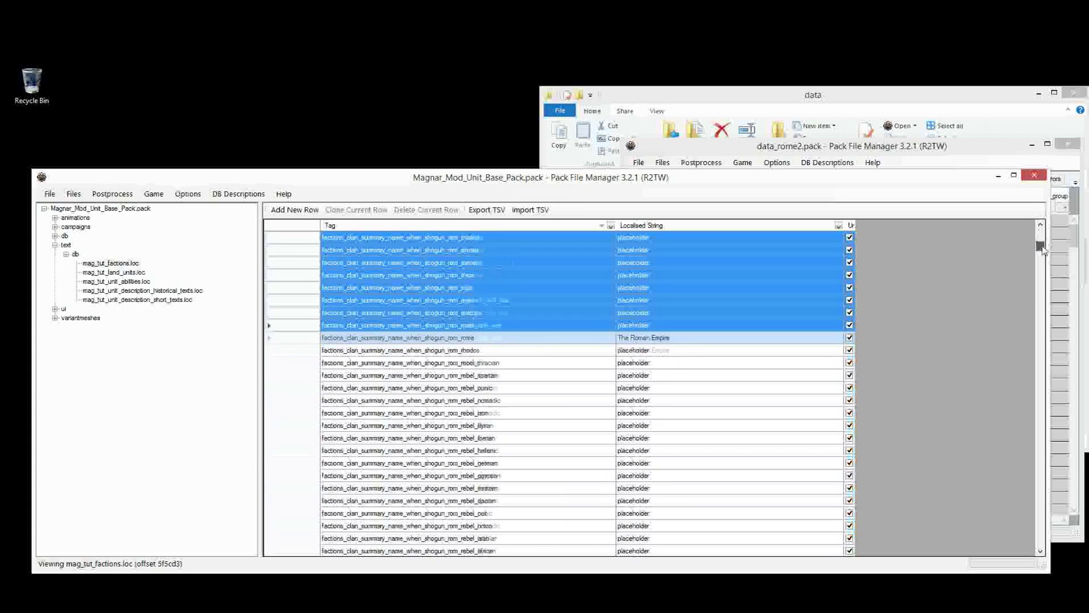
{"action": "key", "text": "Delete"}
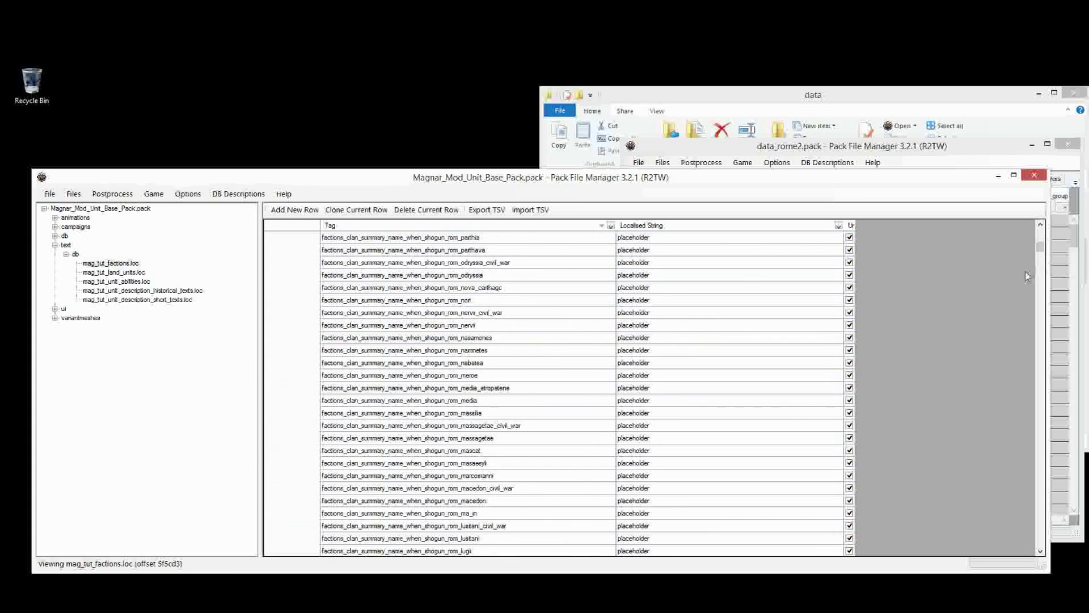
Set the localised string of factions_clan_summary_name_when_shogun_rom_rome to "The Magnar Empire".
{"action": "left_click", "coordinate": [647, 290]}
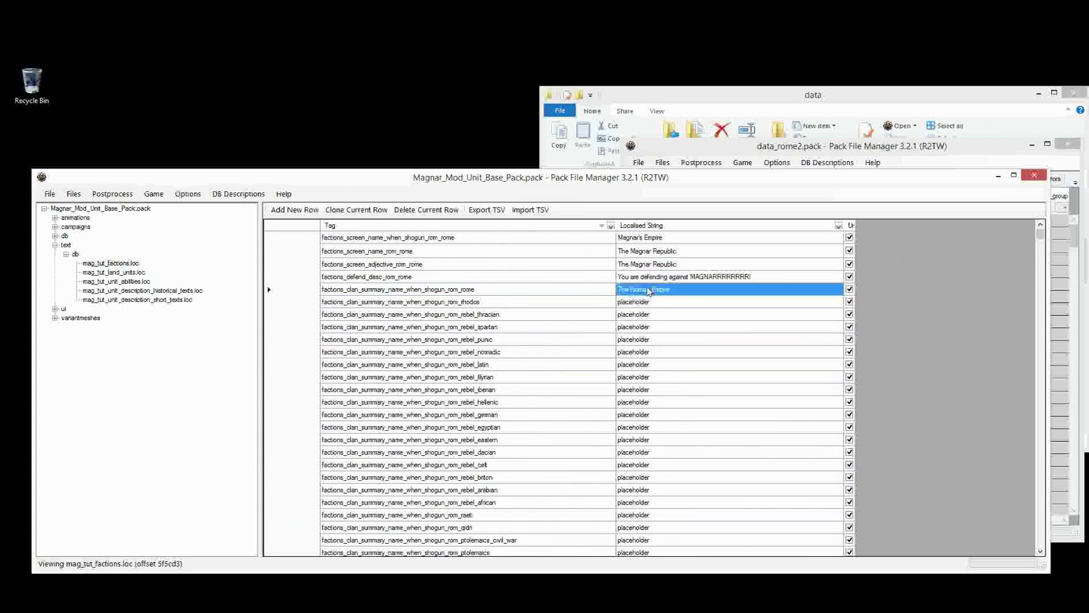
{"action": "left_click", "coordinate": [646, 290]}
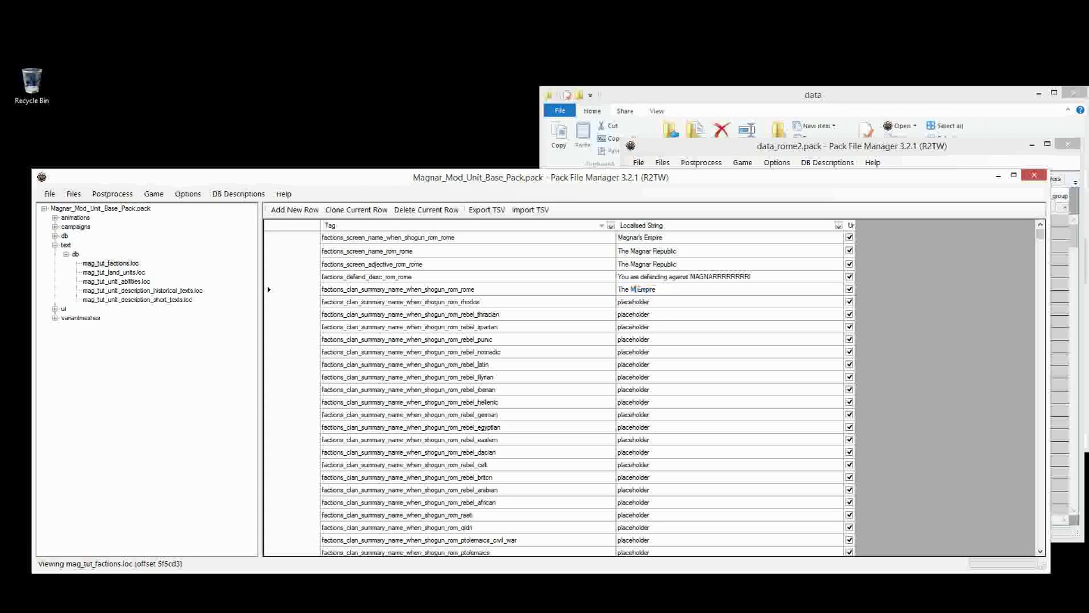
{"action": "key", "text": "Return"}
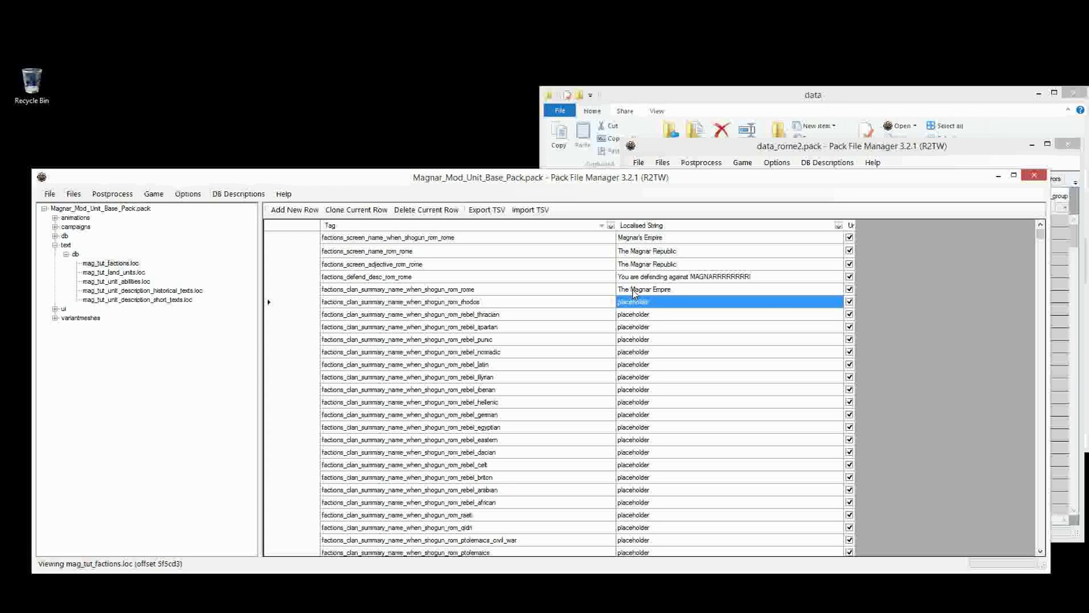
Delete the rows from factions_clan_summary_name_when_shogun_rom_rhodos down to factions_clan_summary_name_rom_rome_civil_war.
{"action": "left_click_drag", "start_coordinate": [302, 305], "coordinate": [445, 303]}
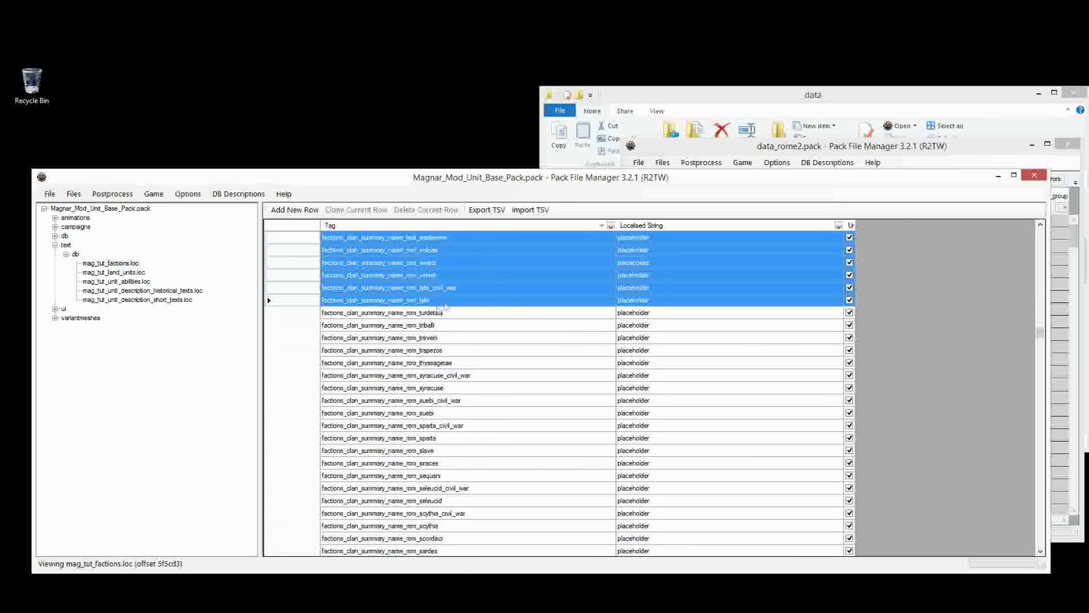
{"action": "left_click_drag", "start_coordinate": [361, 307], "coordinate": [474, 431]}
{"action": "key", "text": "shift+Up"}
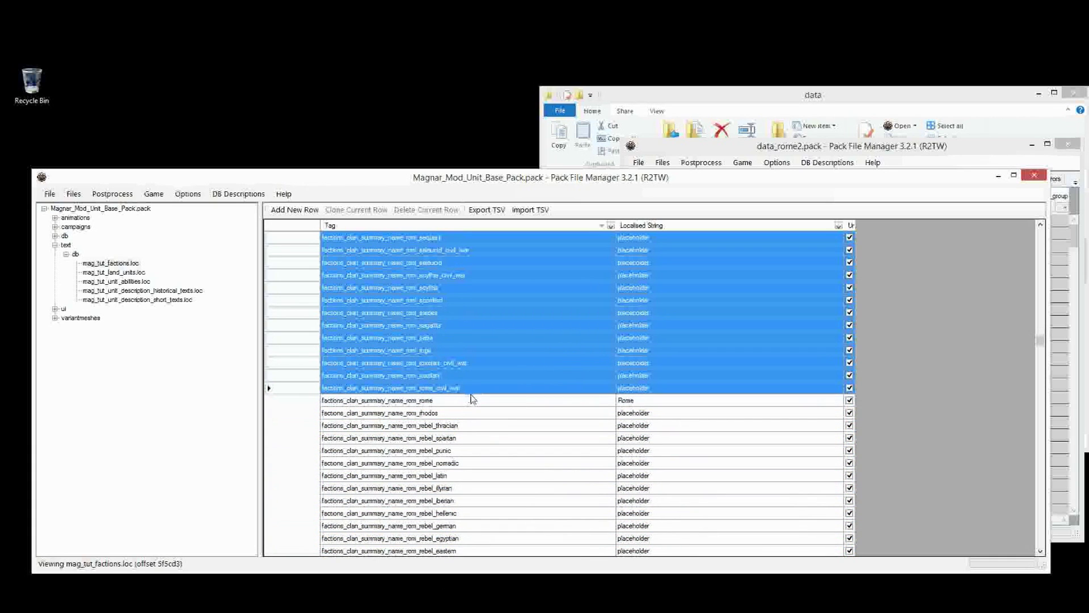
{"action": "key", "text": "Delete"}
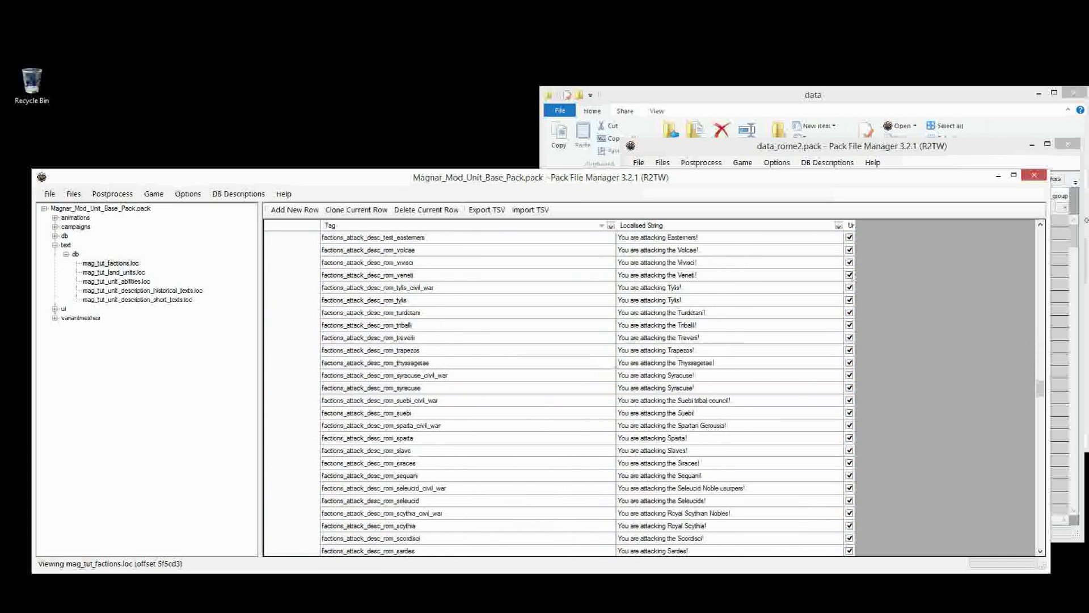
Set the localised string of factions_clan_summary_name_rom_rome to "Magnar Republic".
{"action": "left_click_drag", "start_coordinate": [1042, 390], "coordinate": [1042, 235]}
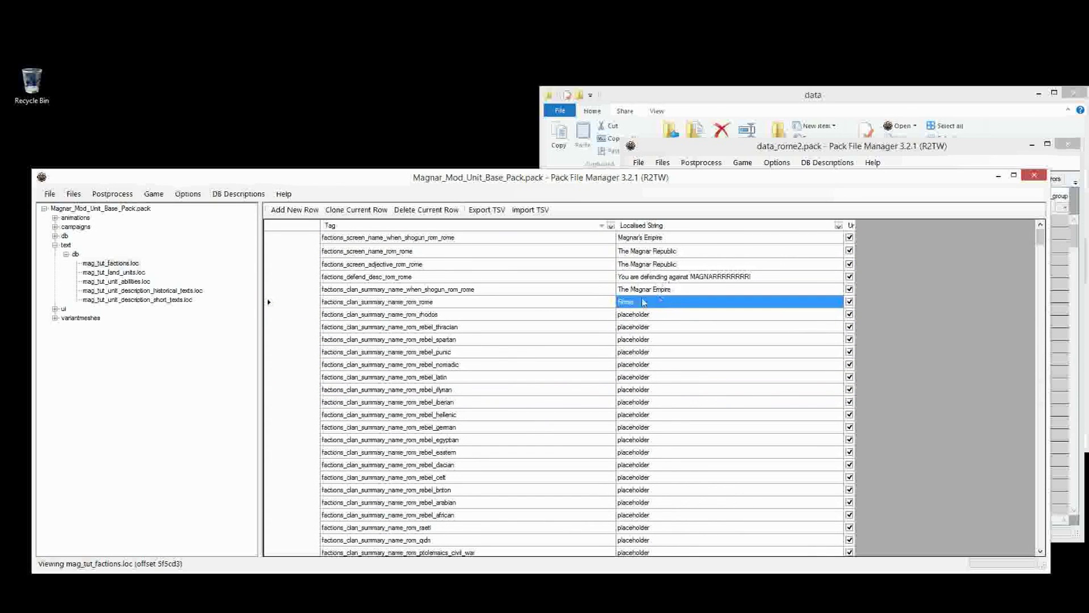
{"action": "left_click", "coordinate": [370, 291]}
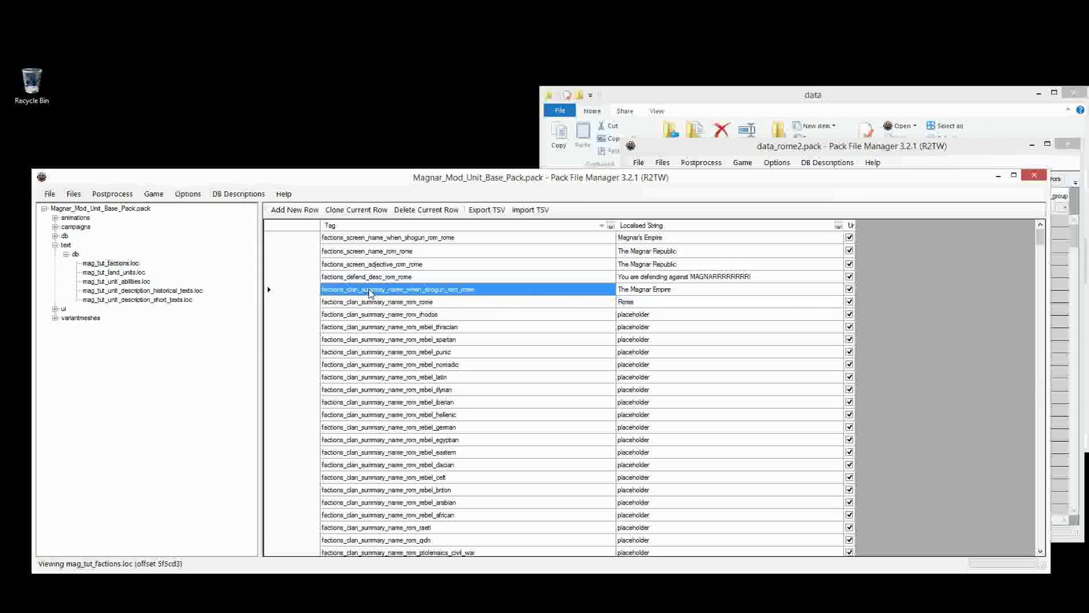
{"action": "left_click", "coordinate": [627, 302]}
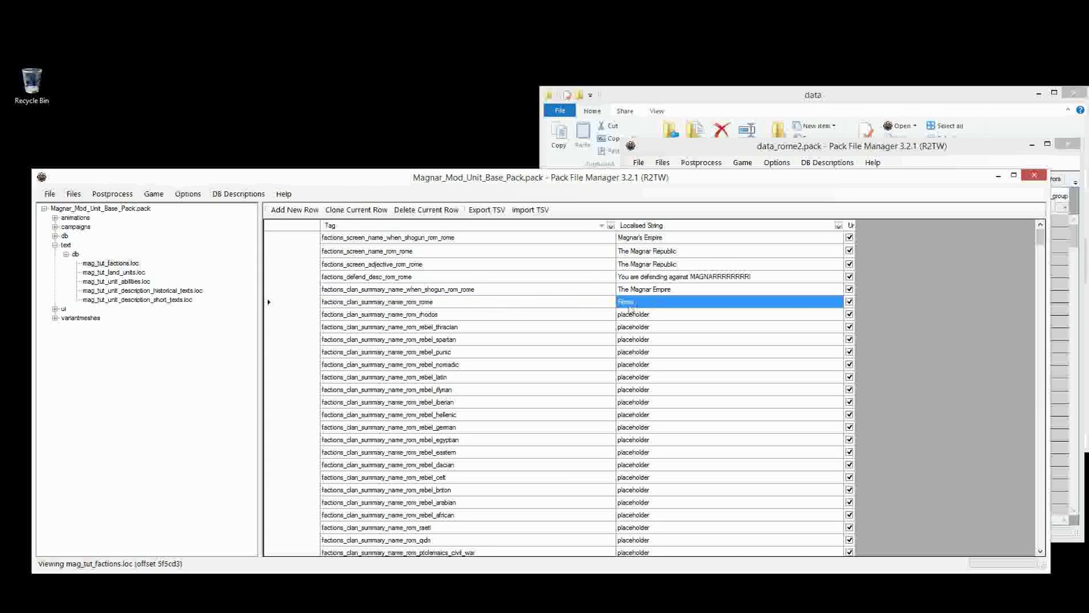
{"action": "left_click", "coordinate": [627, 302]}
{"action": "type", "text": "Magnar Republic"}
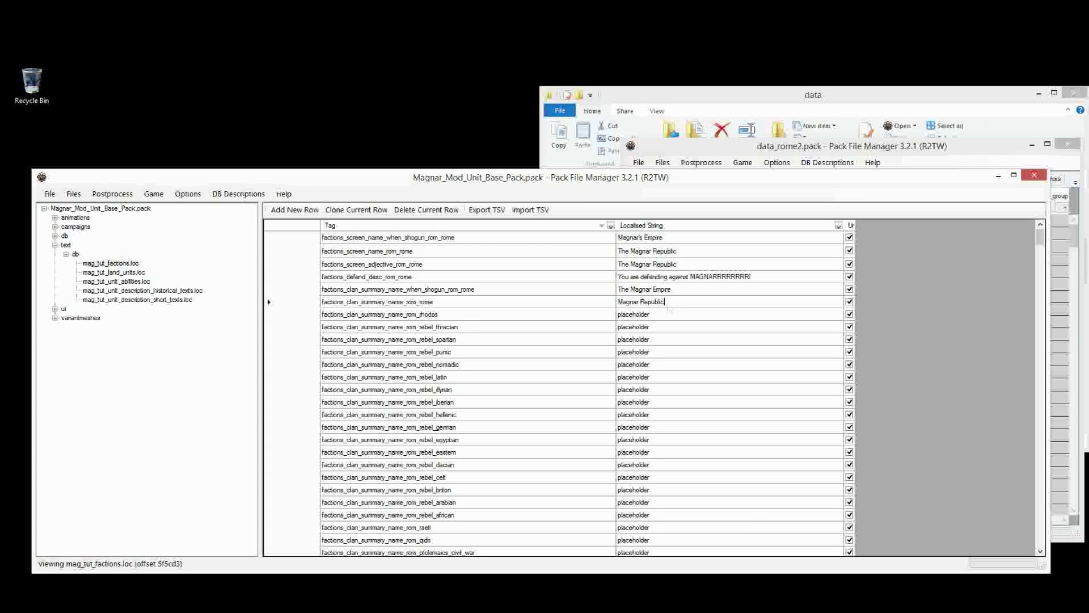
{"action": "key", "text": "Return"}
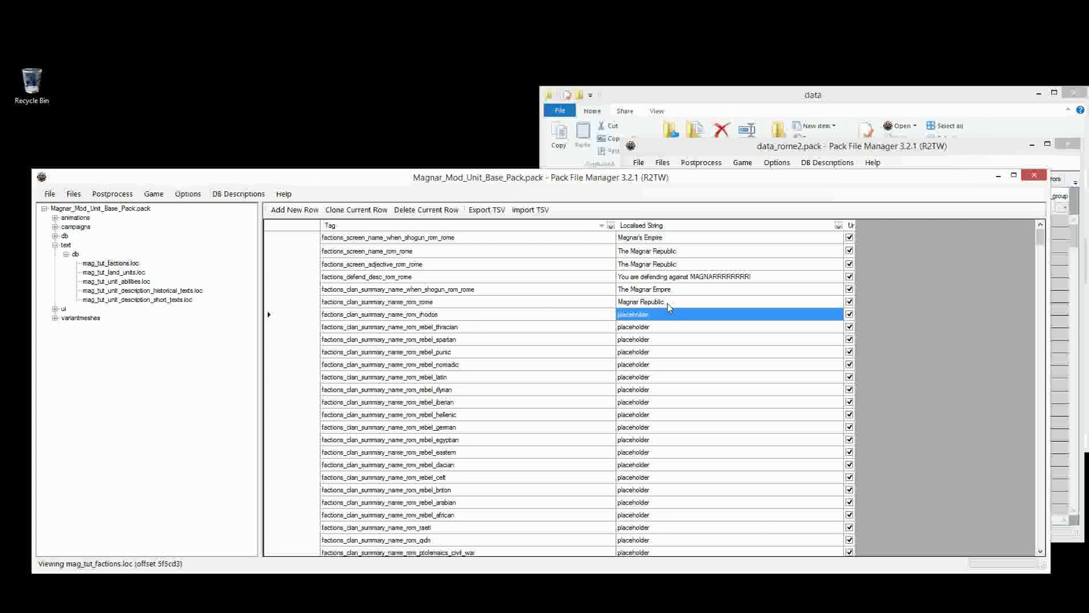
Delete all rows from factions_clan_summary_name_rom_rhodos up to, but not including, factions_attack_desc_rom_rome.
{"action": "mouse_move", "coordinate": [280, 314]}
{"action": "left_mouse_down"}
{"action": "mouse_move", "coordinate": [348, 530]}
{"action": "mouse_move", "coordinate": [399, 592]}
{"action": "mouse_move", "coordinate": [445, 504]}
{"action": "mouse_move", "coordinate": [448, 547]}
{"action": "mouse_move", "coordinate": [486, 332]}
{"action": "mouse_move", "coordinate": [487, 355]}
{"action": "mouse_move", "coordinate": [423, 363]}
{"action": "mouse_move", "coordinate": [507, 536]}
{"action": "mouse_move", "coordinate": [500, 567]}
{"action": "mouse_move", "coordinate": [512, 533]}
{"action": "mouse_move", "coordinate": [514, 559]}
{"action": "mouse_move", "coordinate": [539, 565]}
{"action": "mouse_move", "coordinate": [580, 376]}
{"action": "mouse_move", "coordinate": [603, 528]}
{"action": "mouse_move", "coordinate": [615, 464]}
{"action": "mouse_move", "coordinate": [627, 591]}
{"action": "mouse_move", "coordinate": [636, 420]}
{"action": "mouse_move", "coordinate": [652, 378]}
{"action": "left_mouse_up"}
{"action": "key", "text": "Delete"}
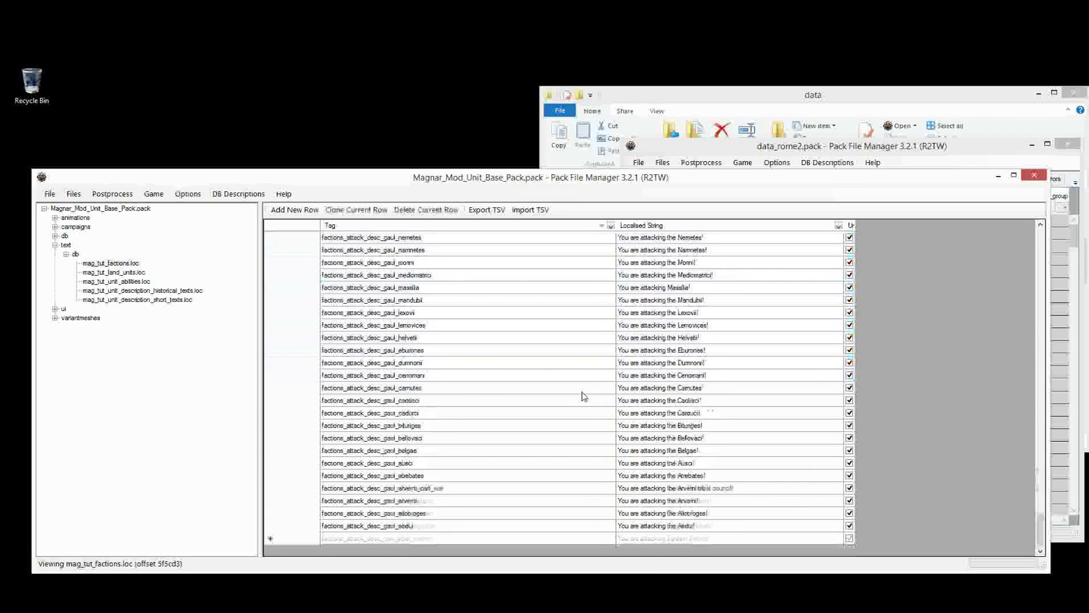
{"action": "left_click_drag", "start_coordinate": [1040, 530], "coordinate": [1040, 244]}
Set the localised string of factions_attack_desc_rom_rome to "You are attacking MAGNARRR!".
{"action": "left_click", "coordinate": [657, 315]}
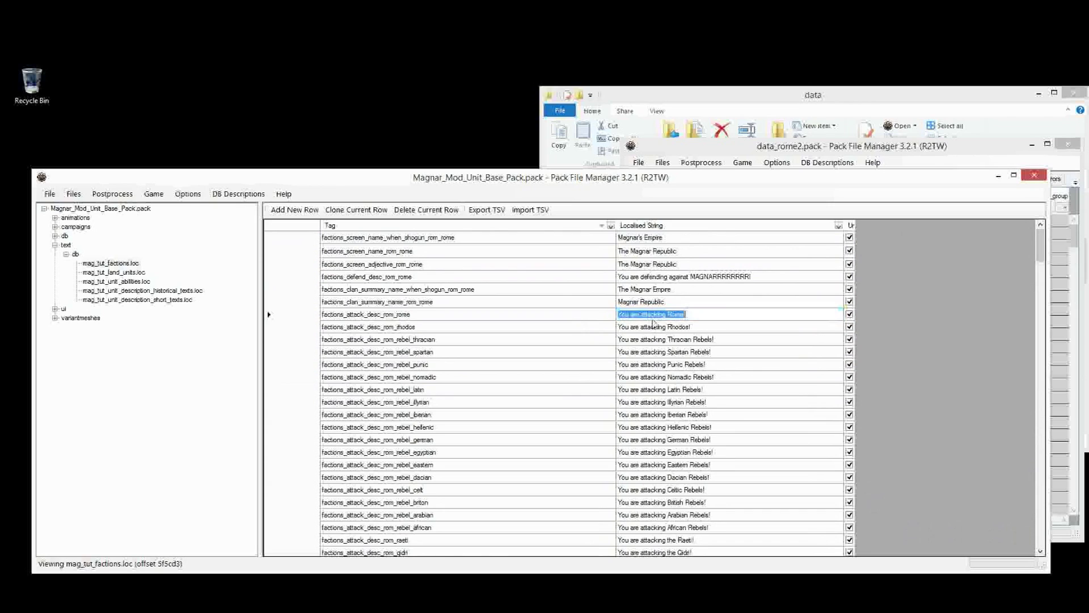
{"action": "double_click", "coordinate": [670, 315]}
{"action": "type", "text": "MAGNARRR"}
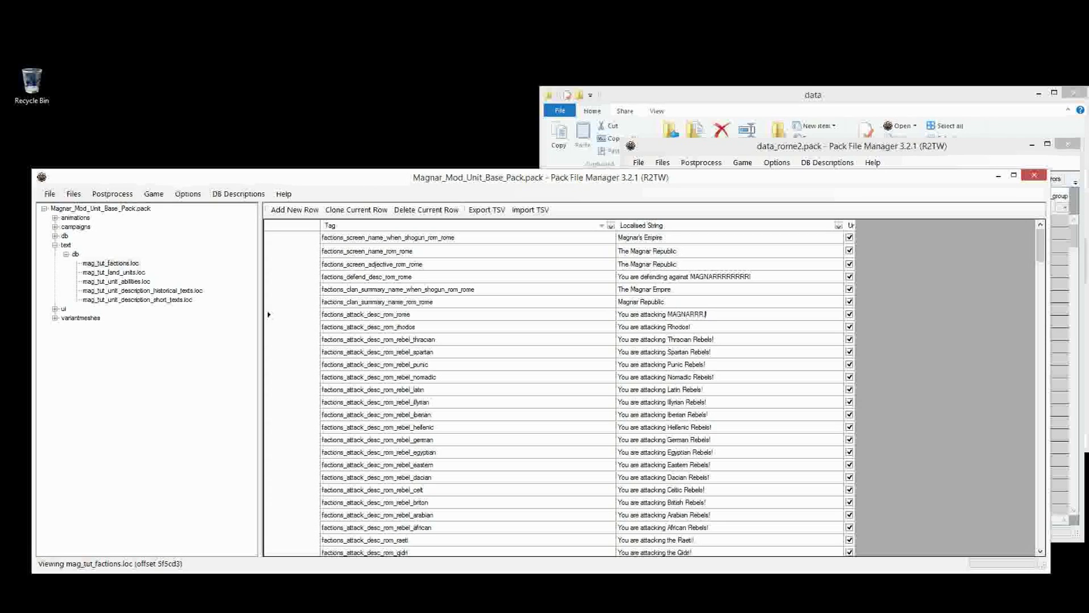
Change the localised string of factions_attack_desc_rom_rome to "You are attacking MAGNARRR. HE WILL CRUSHYOU!!!!".
{"action": "type", "text": ". HE WILL "}
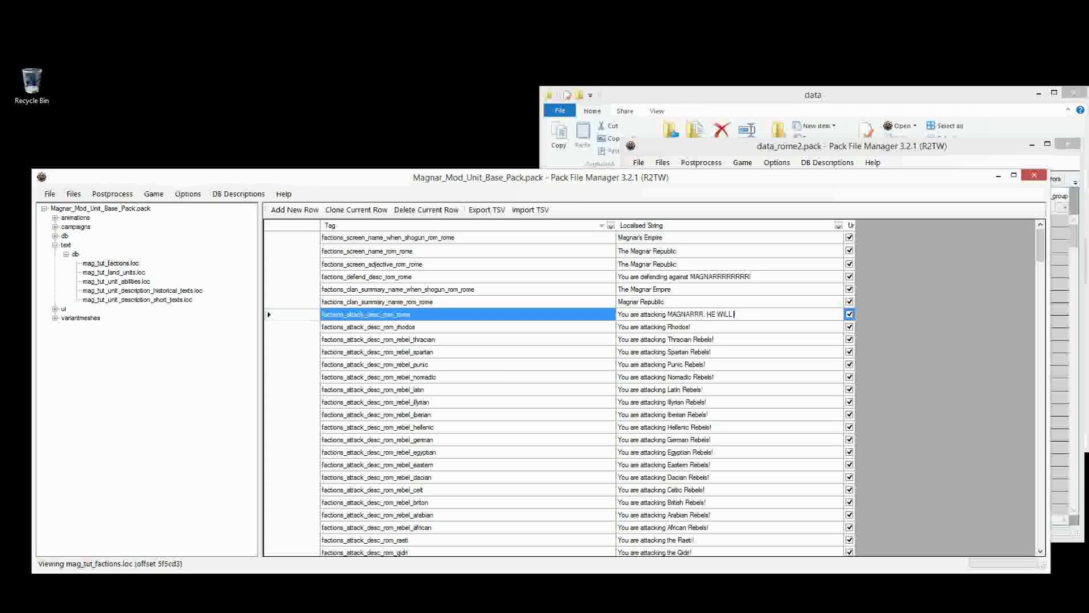
{"action": "type", "text": "CRUSHYOU!!!!"}
{"action": "left_click", "coordinate": [695, 366]}
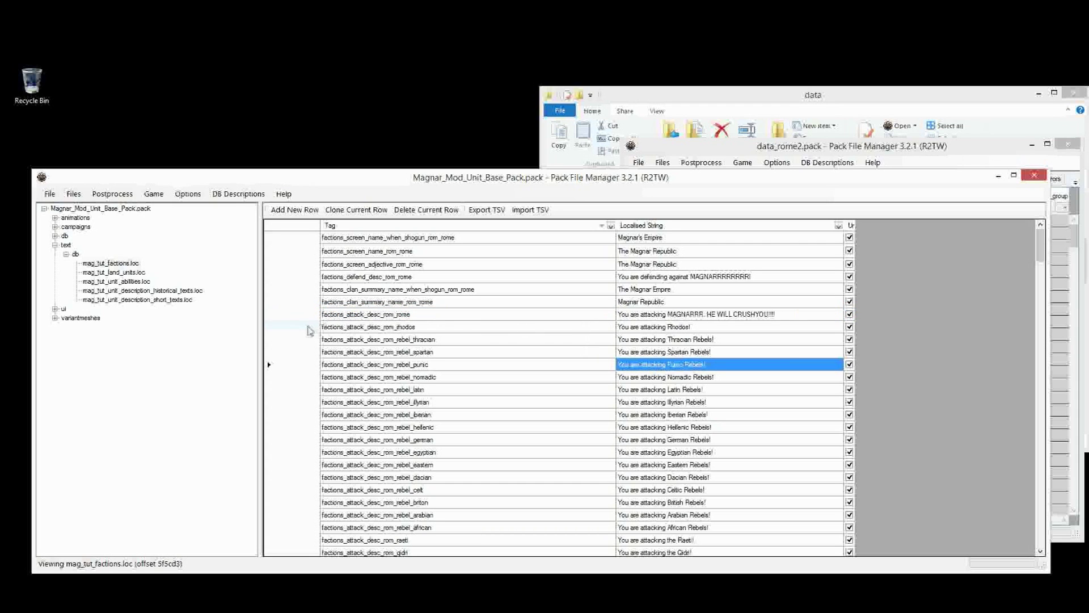
Delete all rows from factions_attack_desc_rom_rhodos down to the end of the table.
{"action": "left_click_drag", "start_coordinate": [310, 330], "coordinate": [523, 579]}
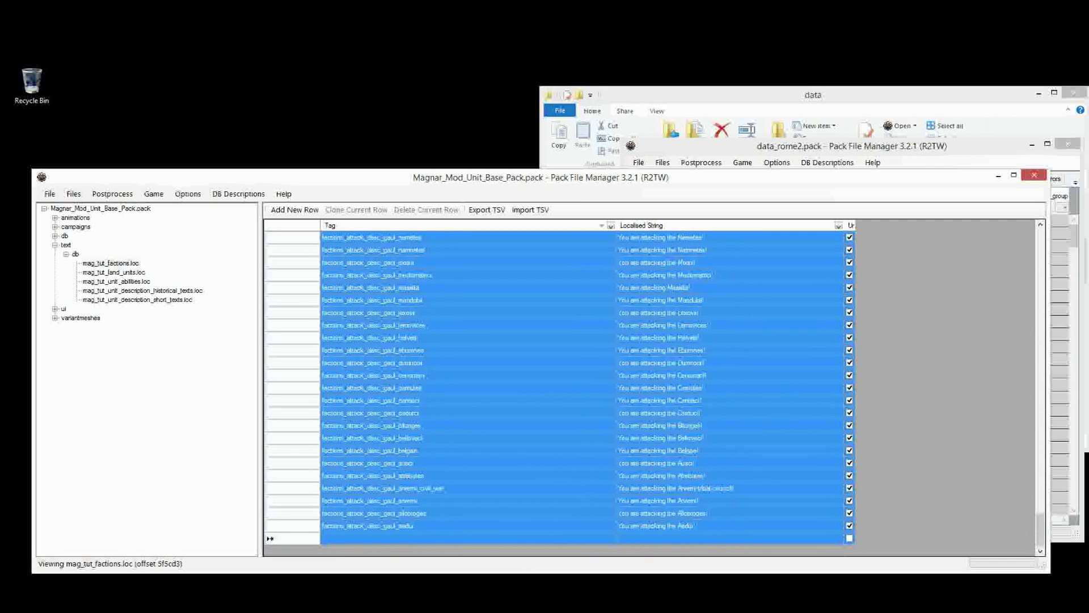
{"action": "key", "text": "Delete"}
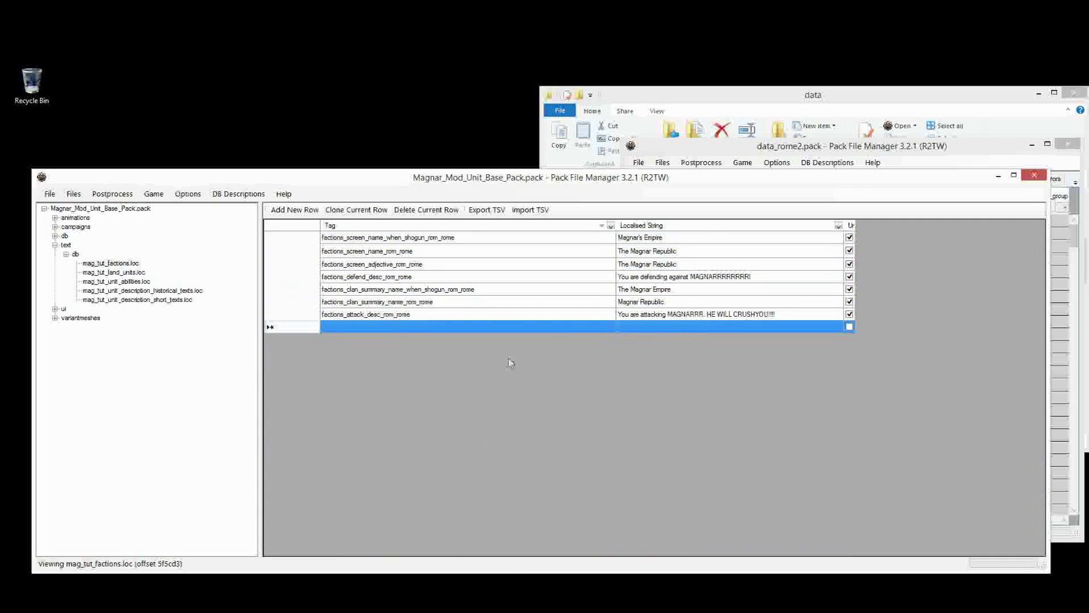
Review the tags and localised strings of the remaining rom_rome rows in mag_tut_factions.loc.
{"action": "left_click", "coordinate": [394, 262]}
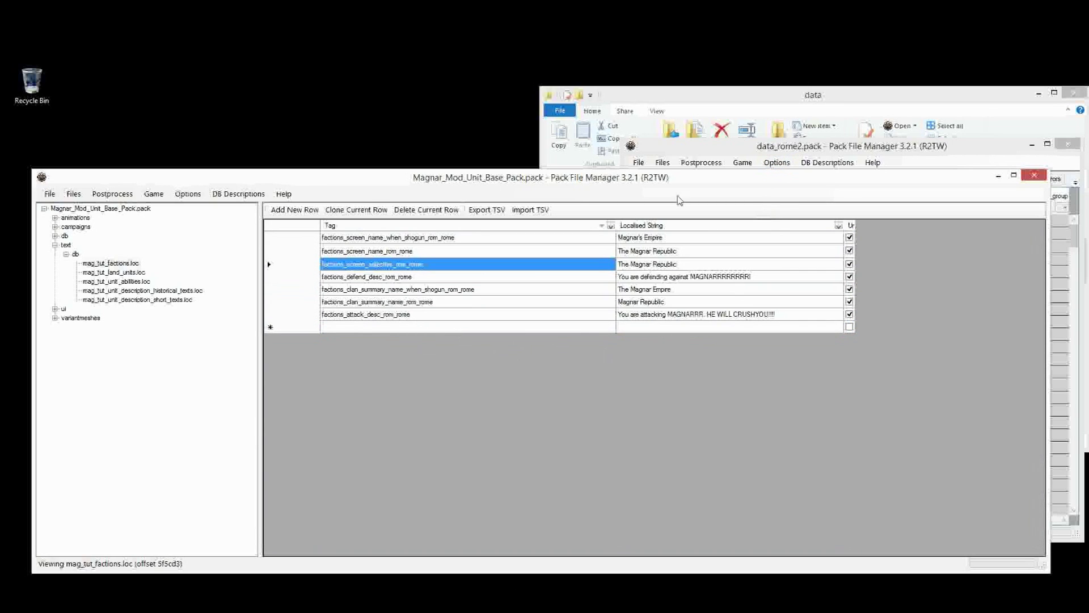
{"action": "left_click", "coordinate": [704, 275]}
{"action": "left_click", "coordinate": [702, 263]}
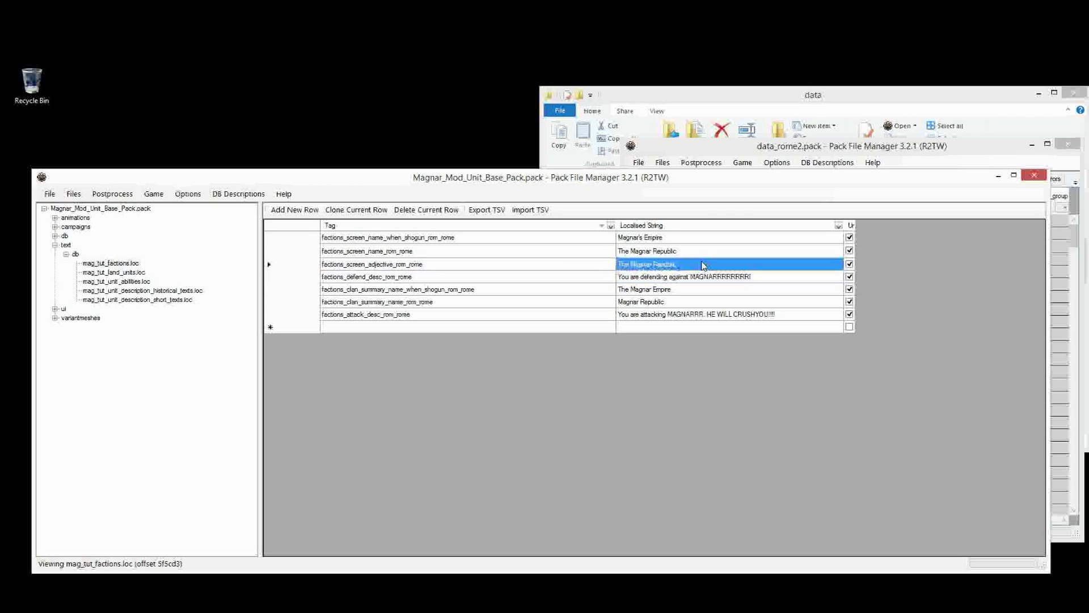
{"action": "left_click", "coordinate": [686, 251]}
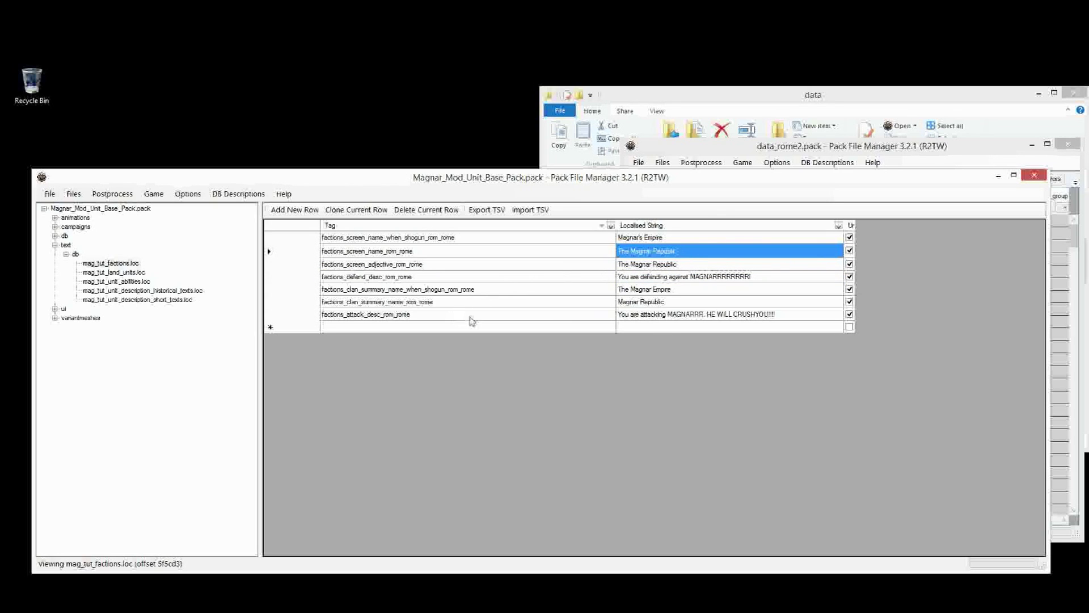
{"action": "left_click", "coordinate": [669, 316]}
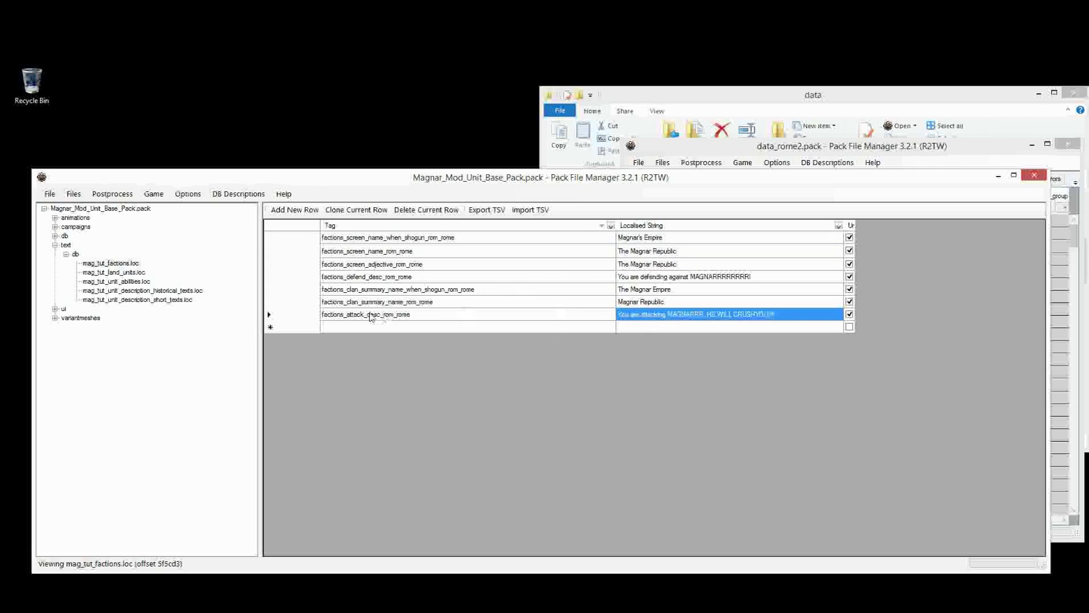
{"action": "left_click", "coordinate": [666, 281]}
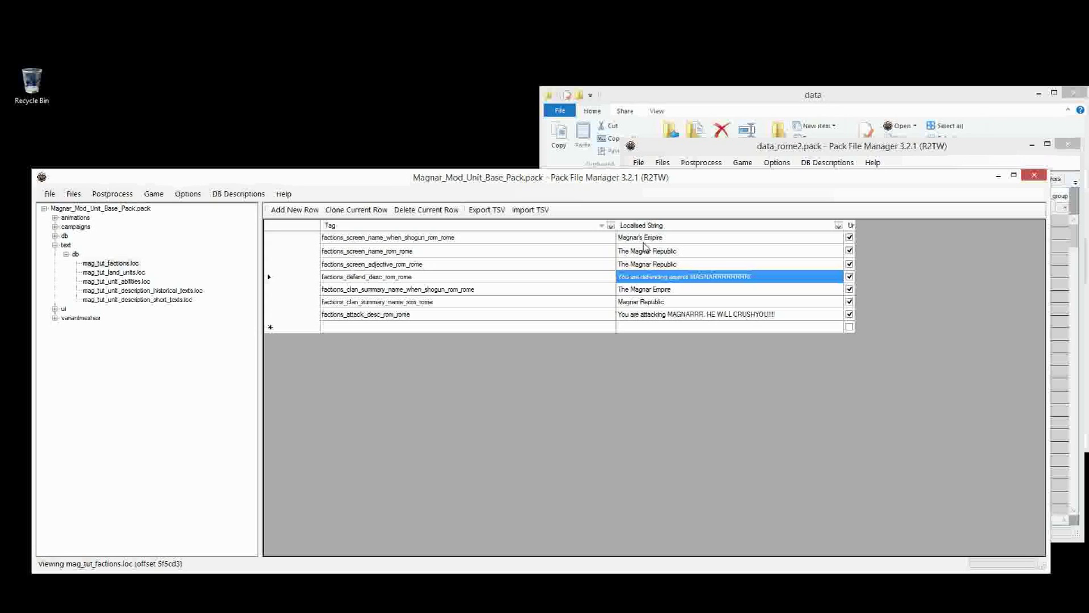
{"action": "left_click", "coordinate": [649, 304]}
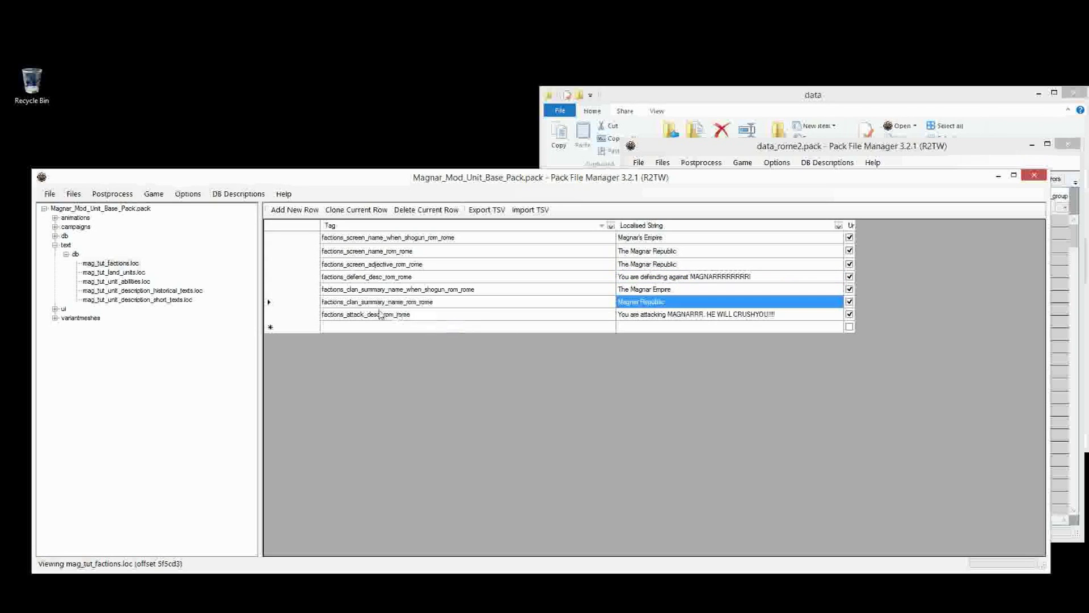
{"action": "mouse_move", "coordinate": [377, 301]}
{"action": "left_mouse_down"}
{"action": "mouse_move", "coordinate": [653, 289]}
{"action": "mouse_move", "coordinate": [679, 304]}
{"action": "mouse_move", "coordinate": [620, 291]}
{"action": "mouse_move", "coordinate": [510, 292]}
{"action": "left_mouse_up"}
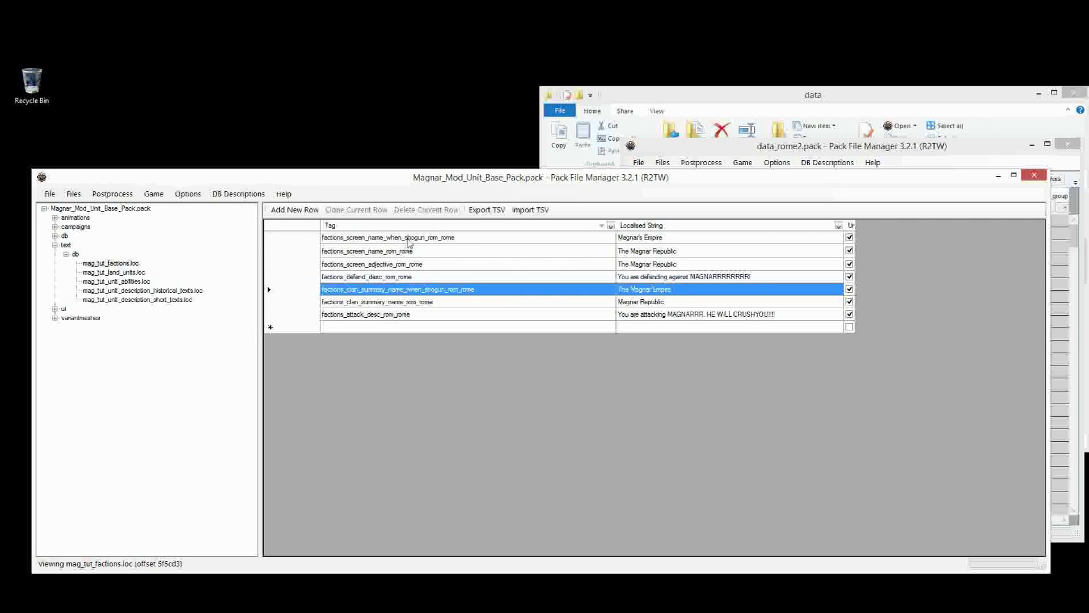
{"action": "left_click_drag", "start_coordinate": [406, 238], "coordinate": [699, 242]}
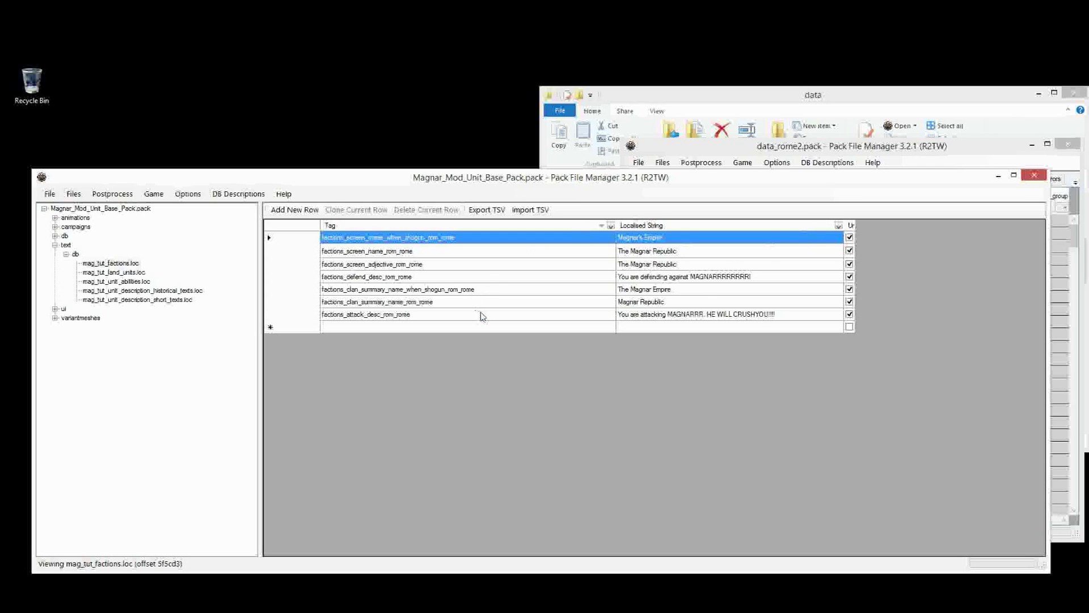
{"action": "left_click_drag", "start_coordinate": [480, 314], "coordinate": [675, 233]}
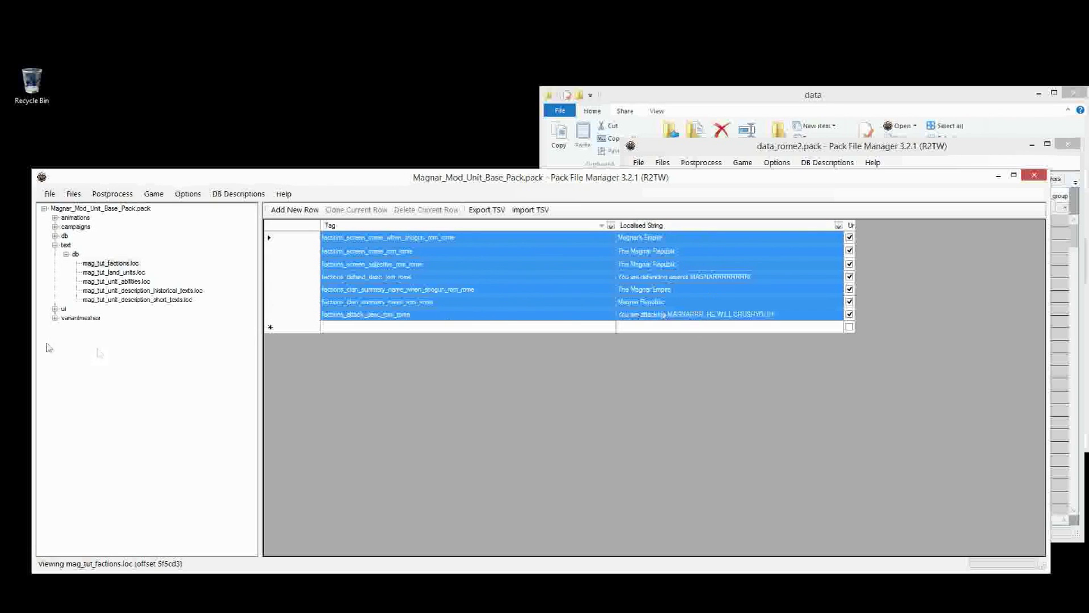
Leave the mag_tut_factions.loc table and collapse the db folder inside the text folder of the mod pack.
{"action": "left_click", "coordinate": [65, 254]}
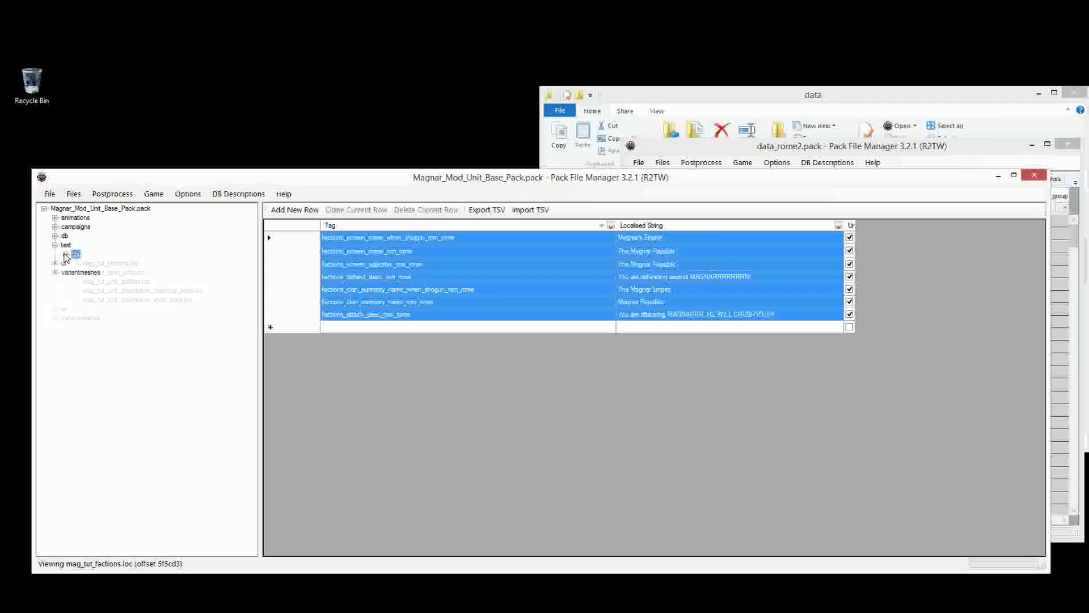
{"action": "left_click", "coordinate": [66, 245]}
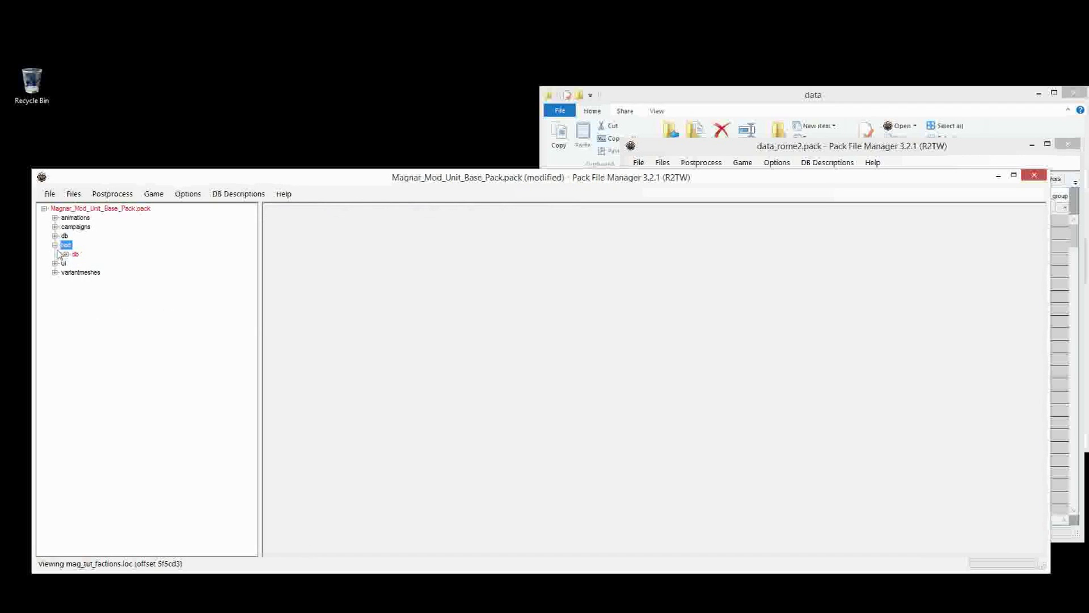
{"action": "left_click", "coordinate": [55, 245]}
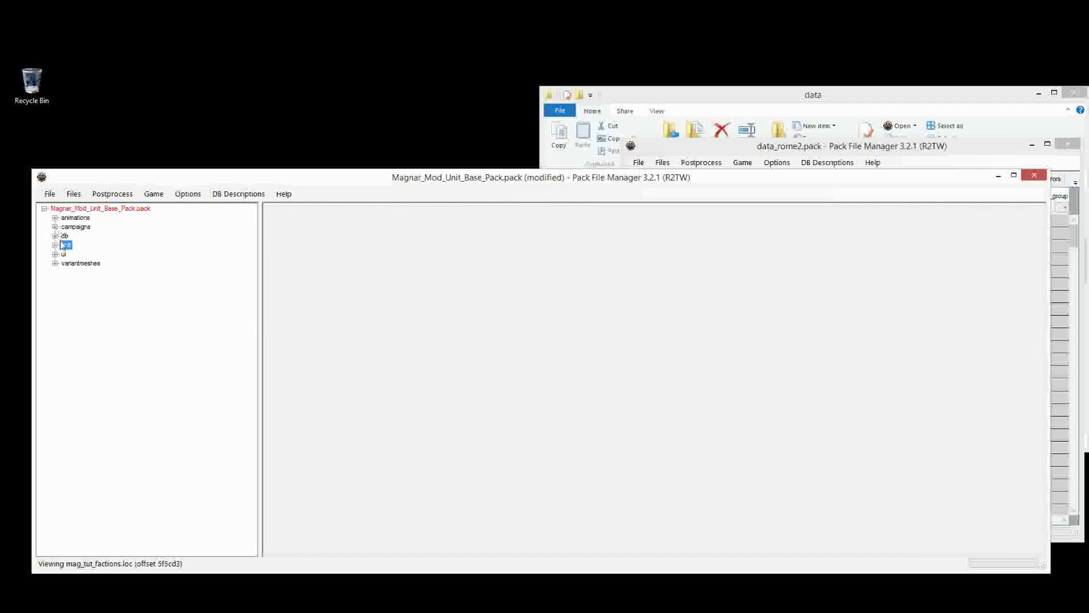
{"action": "left_click", "coordinate": [55, 245]}
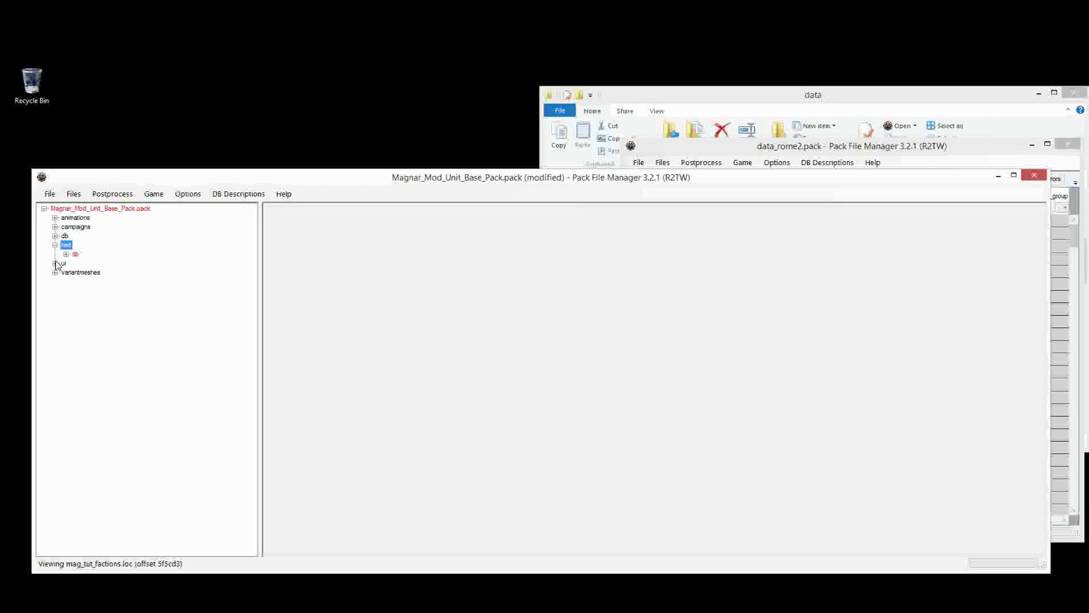